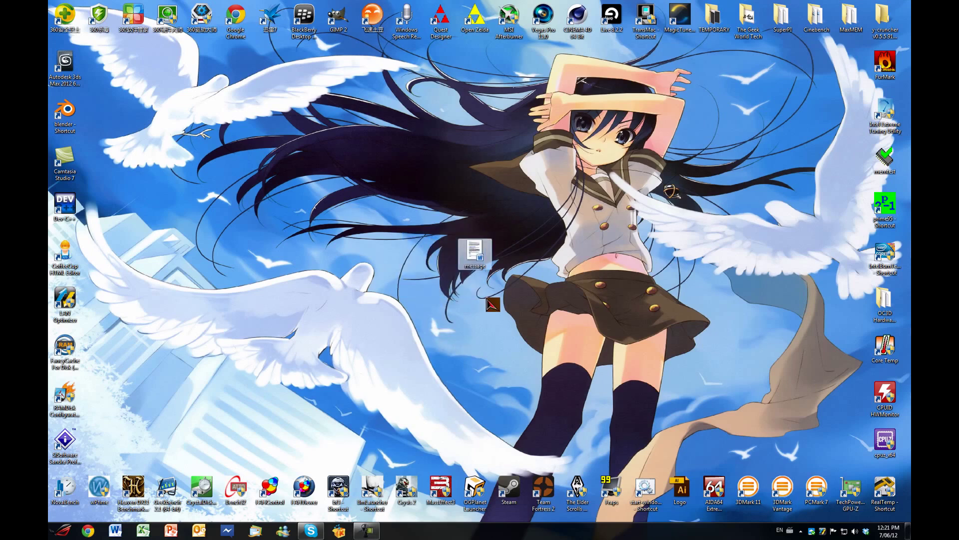
# Refresh the desktop and select the MSI Afterburner shortcut
pyautogui.rightClick(351, 239)
pyautogui.click(363, 276)
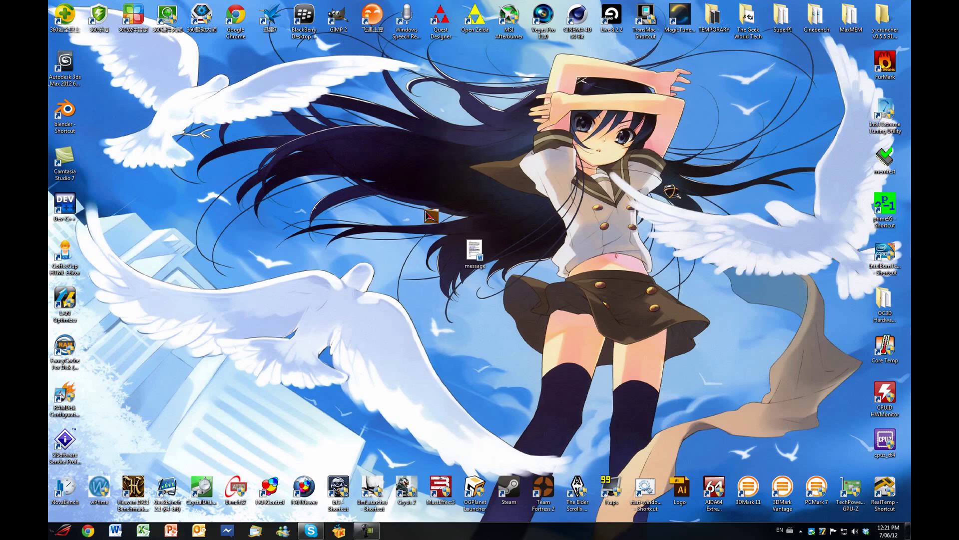
pyautogui.click(510, 21)
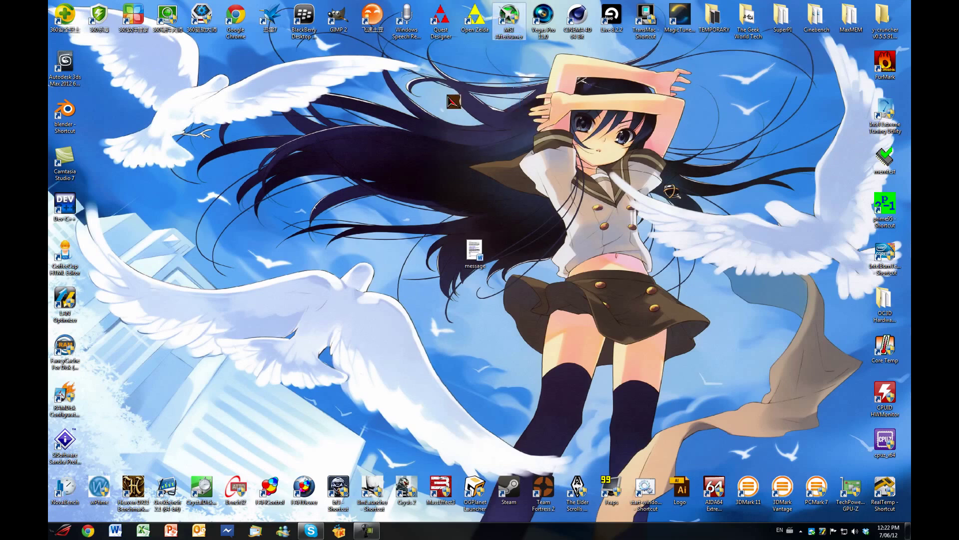
pyautogui.rightClick(446, 98)
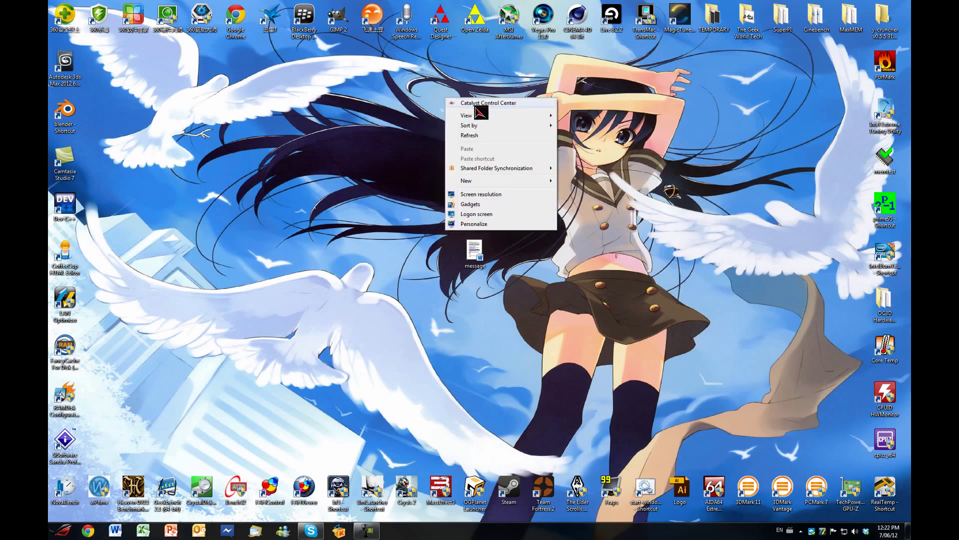
pyautogui.click(380, 103)
pyautogui.rightClick(380, 104)
pyautogui.click(417, 142)
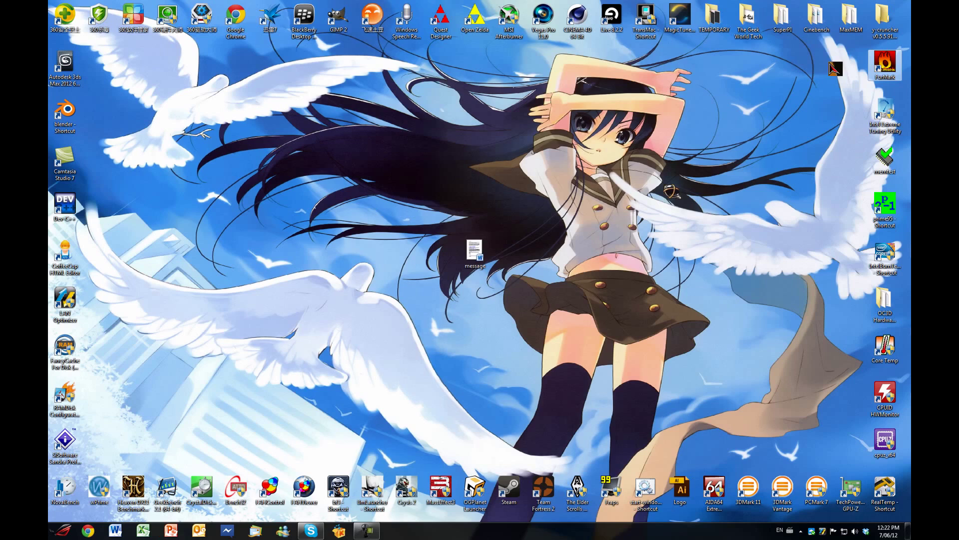
# Select the FurMark shortcut and refresh the desktop
pyautogui.click(869, 70)
pyautogui.rightClick(742, 96)
pyautogui.click(756, 126)
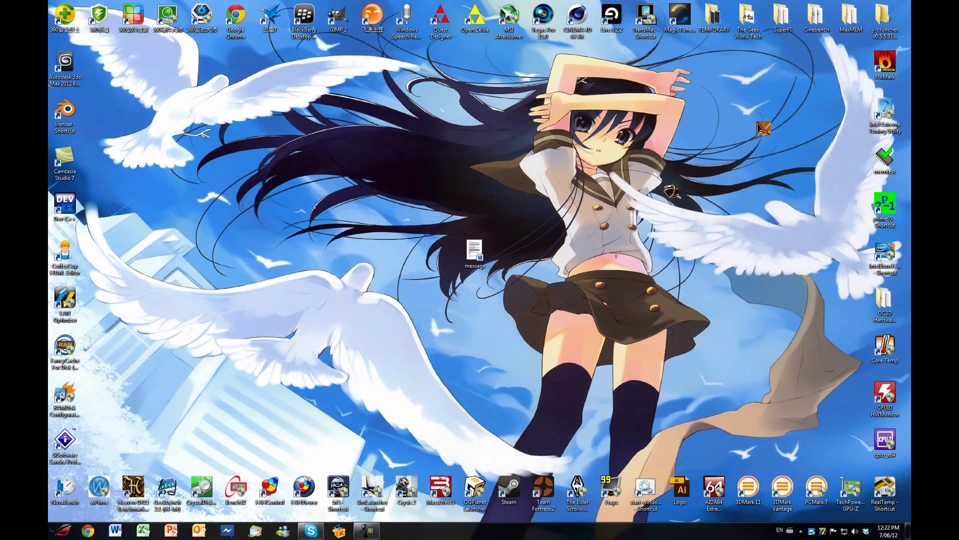
pyautogui.click(869, 60)
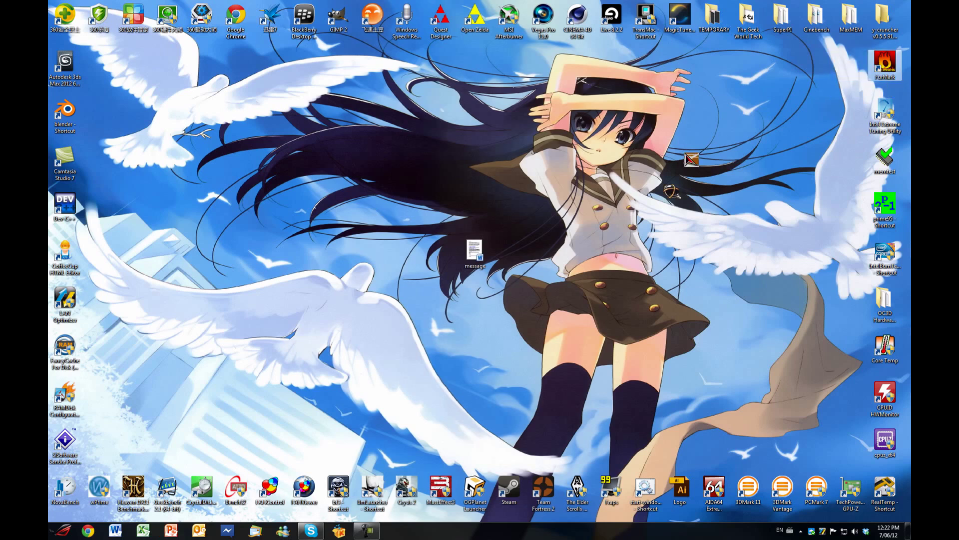
pyautogui.rightClick(656, 151)
pyautogui.click(652, 154)
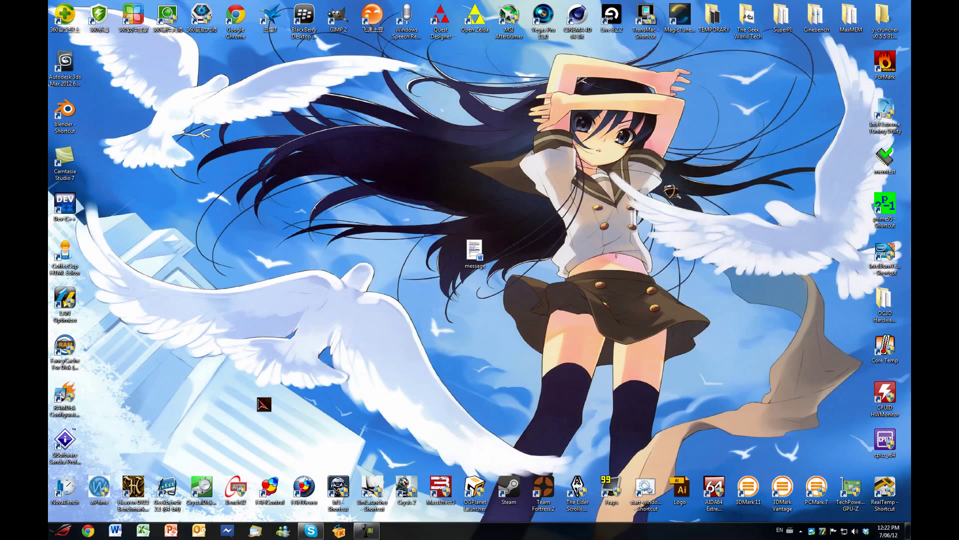
# Launch the Heaven benchmark, refresh the desktop, and clear a bottom-row shortcut selection
pyautogui.doubleClick(134, 492)
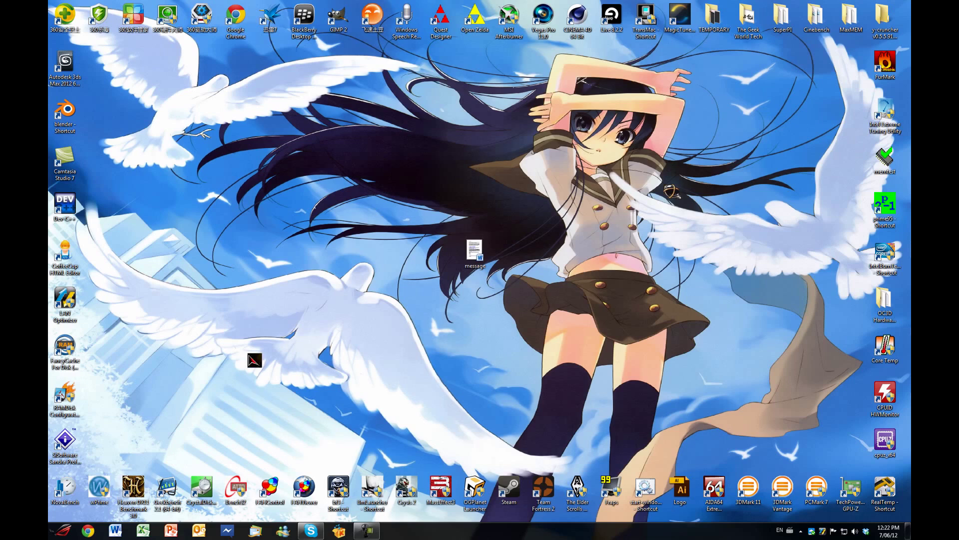
pyautogui.rightClick(262, 232)
pyautogui.click(288, 270)
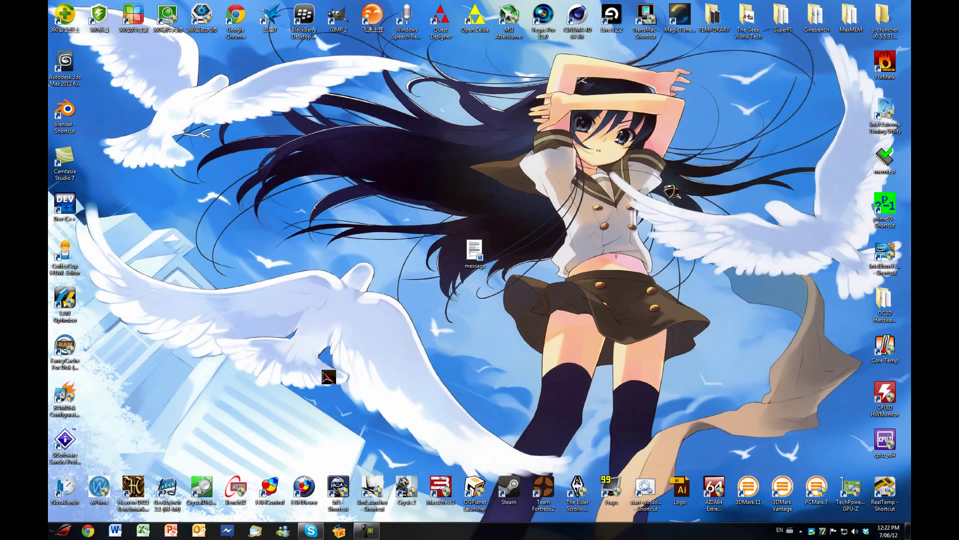
pyautogui.moveTo(331, 417); pyautogui.dragTo(592, 531)
pyautogui.click(256, 198)
# Launch MSI Afterburner and place its window in the upper-left corner, showing 900/1050 MHz clocks
pyautogui.doubleClick(505, 25)
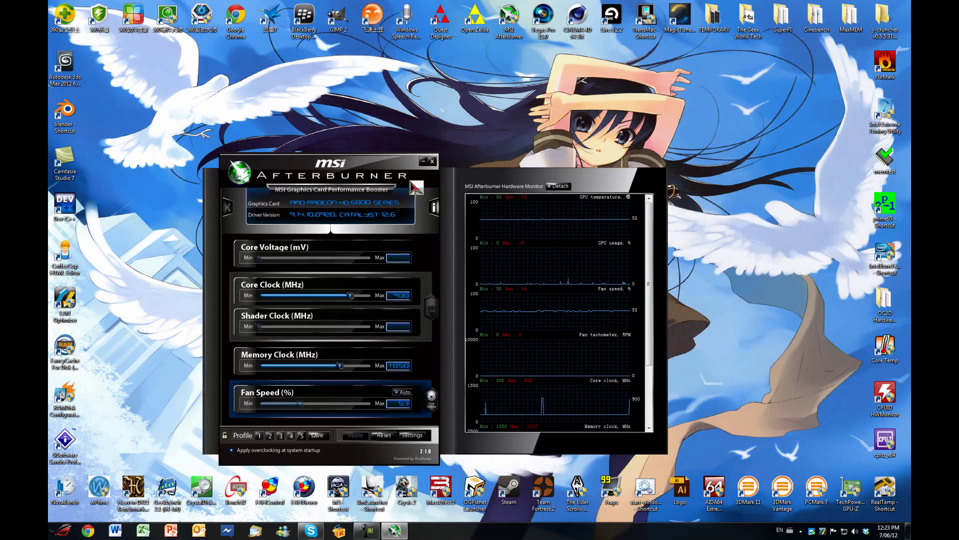
pyautogui.moveTo(388, 172); pyautogui.dragTo(255, 50)
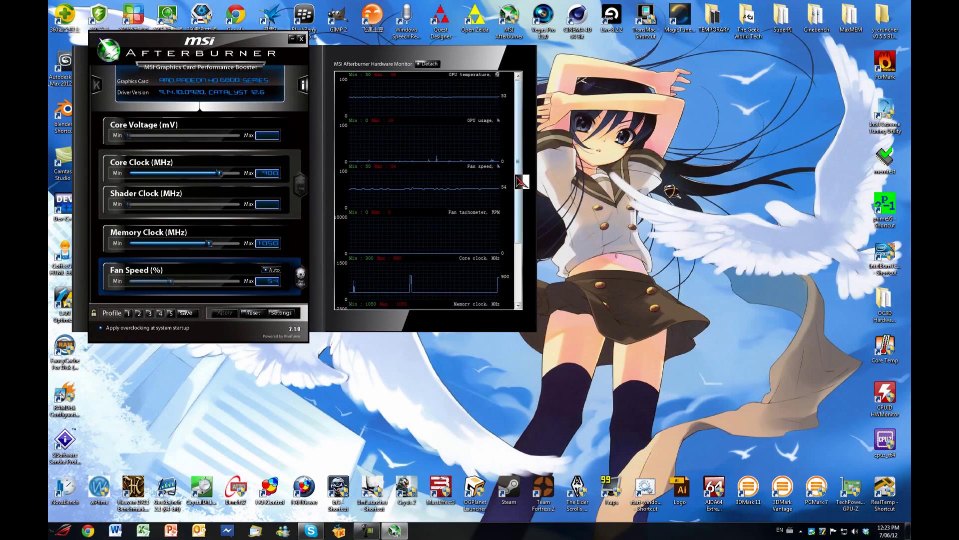
pyautogui.moveTo(459, 124)
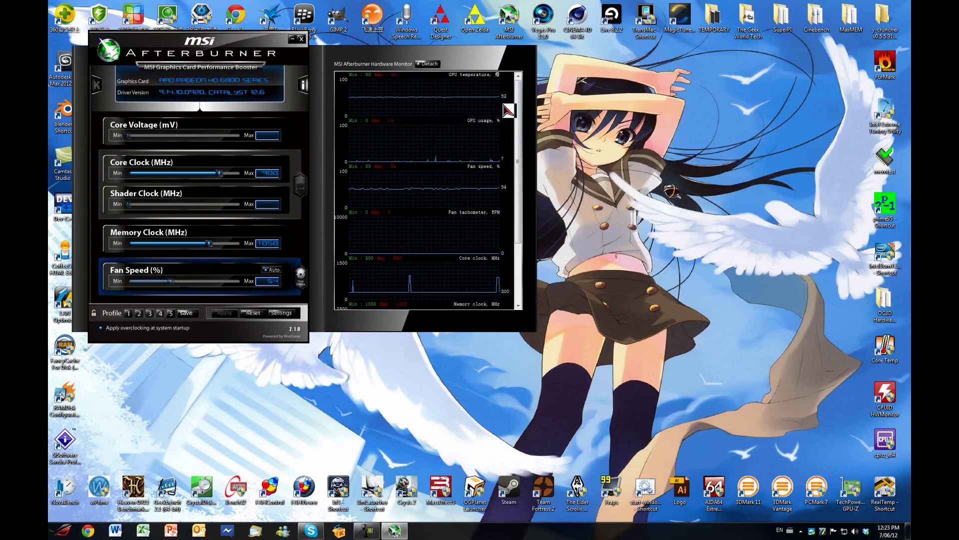
pyautogui.moveTo(522, 116); pyautogui.dragTo(524, 92)
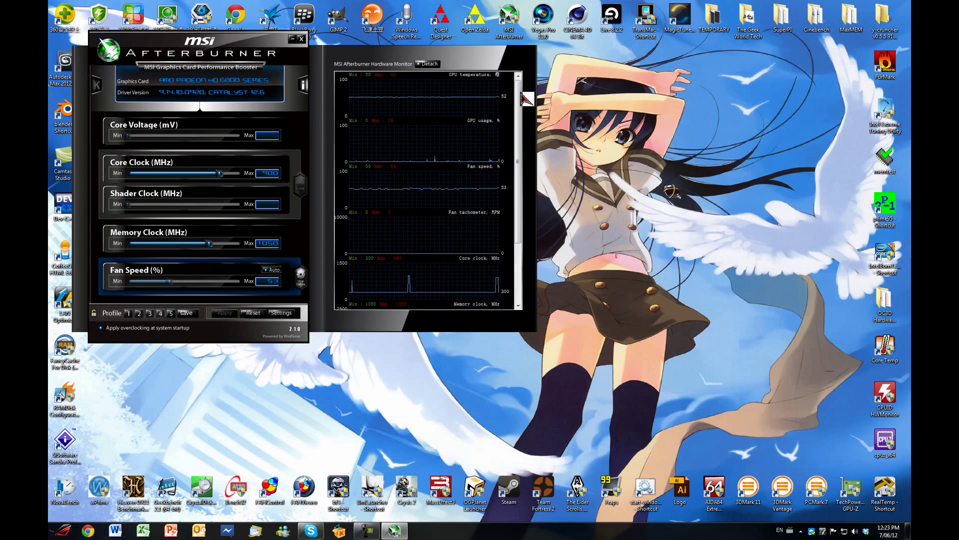
pyautogui.moveTo(258, 48); pyautogui.dragTo(277, 77)
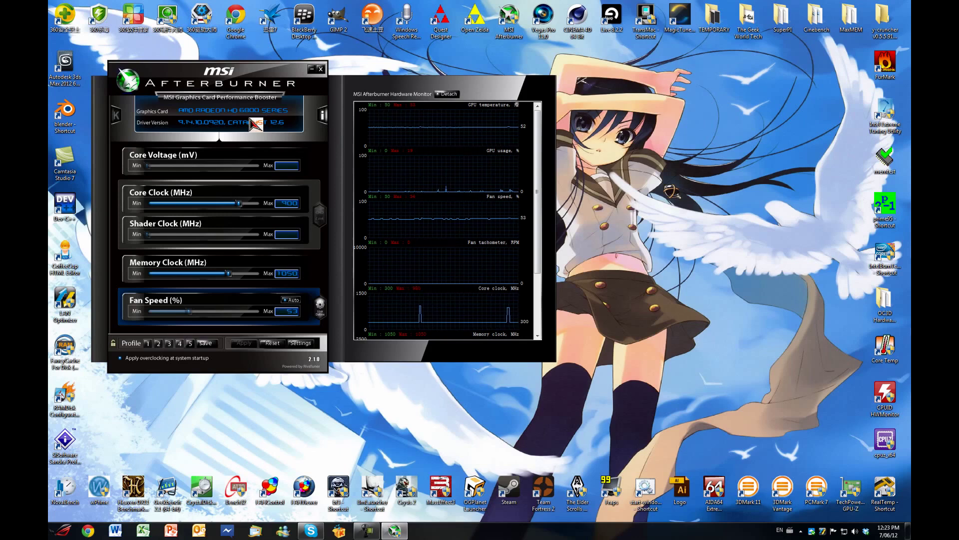
pyautogui.moveTo(244, 74); pyautogui.dragTo(265, 74)
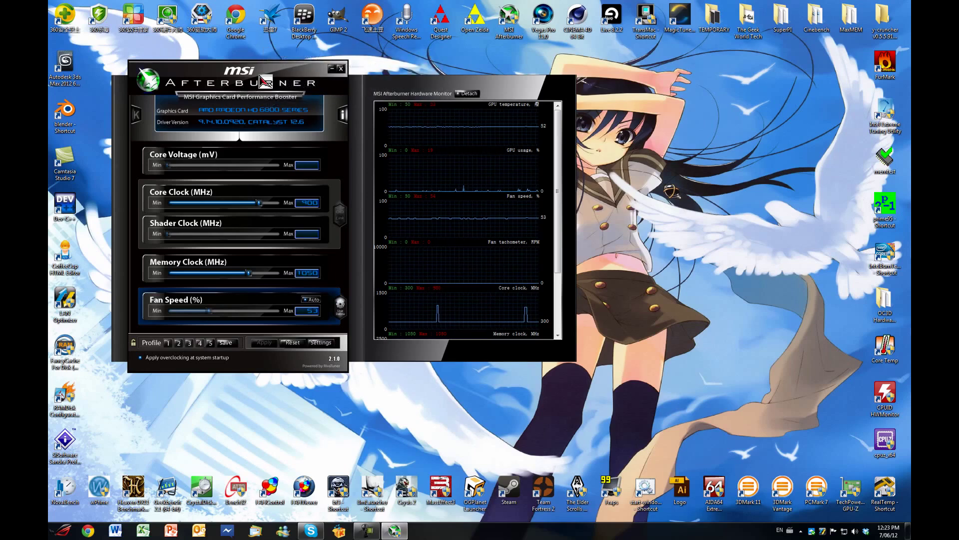
pyautogui.moveTo(263, 81); pyautogui.dragTo(188, 16)
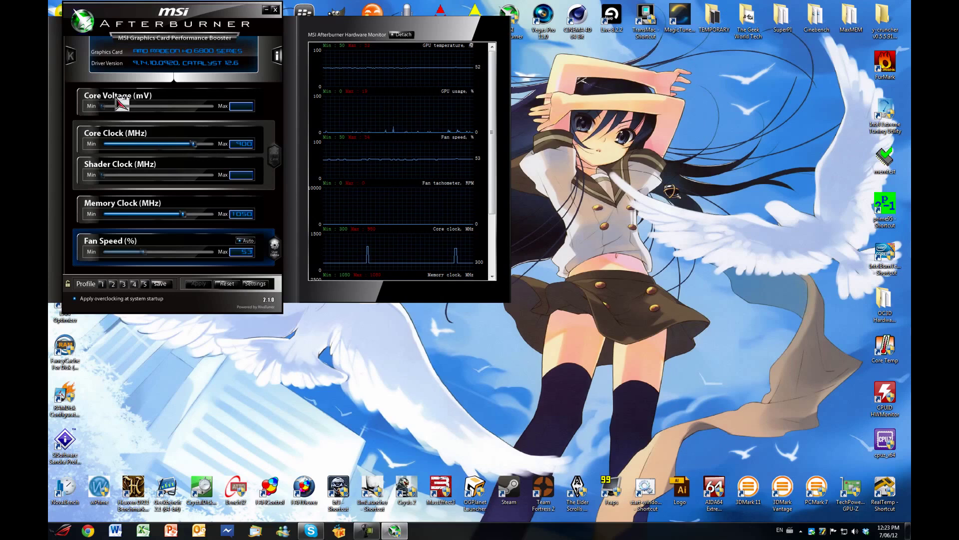
pyautogui.moveTo(163, 18); pyautogui.dragTo(165, 18)
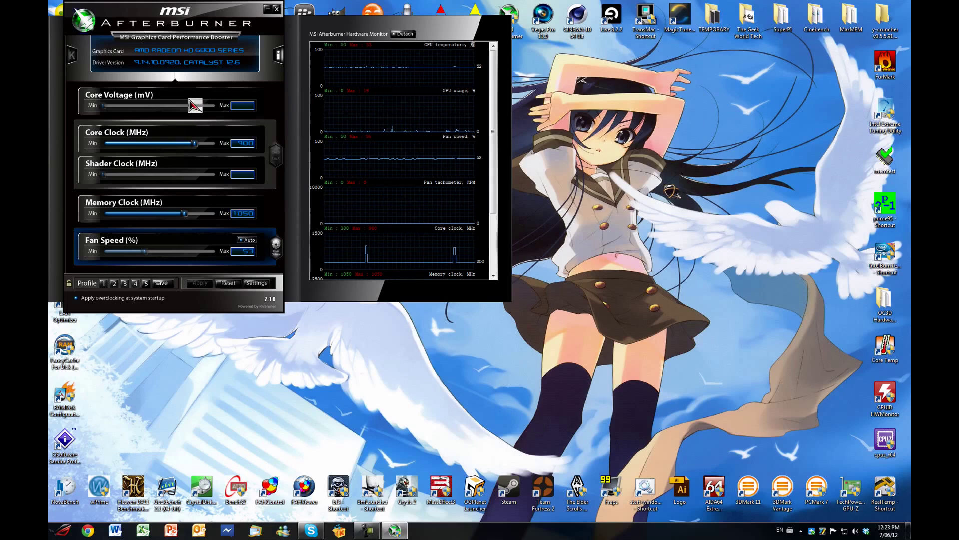
# Enter 950 MHz core and 1100 MHz memory clocks, apply them, and start FurMark
pyautogui.doubleClick(243, 143)
pyautogui.press('BackSpace')
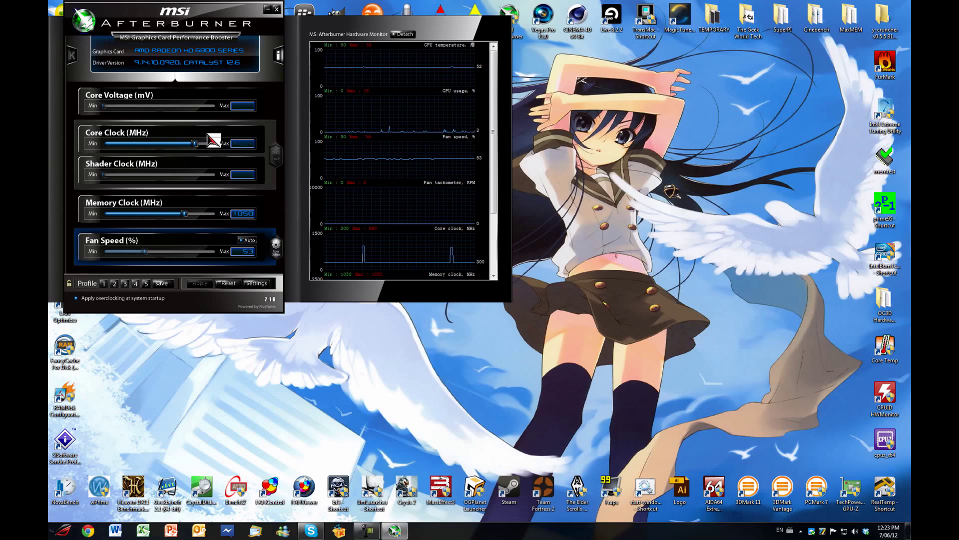
pyautogui.press('Return')
pyautogui.doubleClick(243, 214)
pyautogui.press('BackSpace')
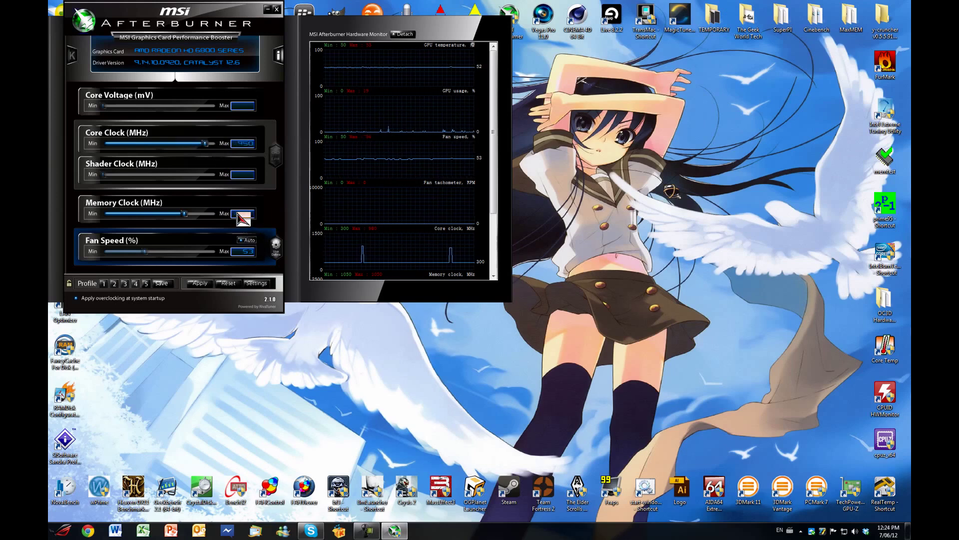
pyautogui.write('1100')
pyautogui.press('Return')
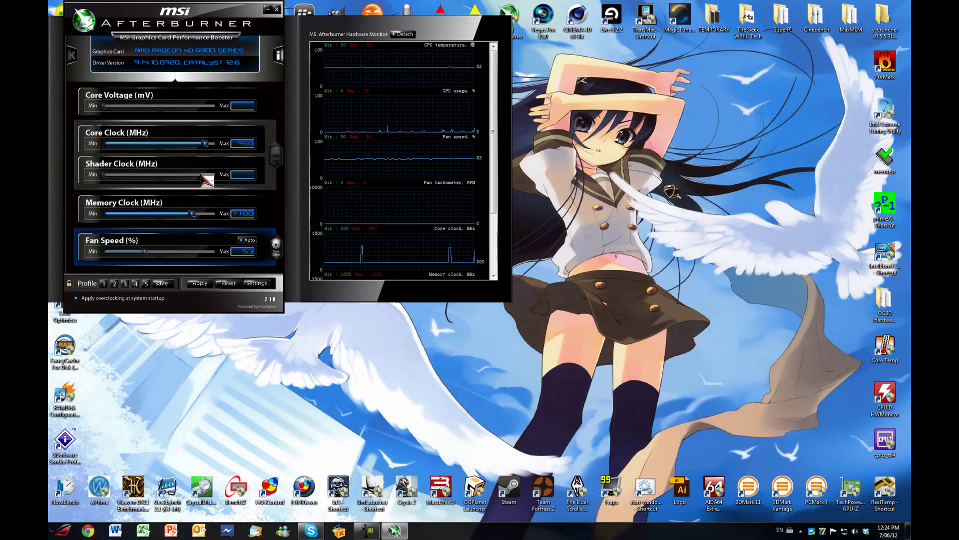
pyautogui.click(199, 283)
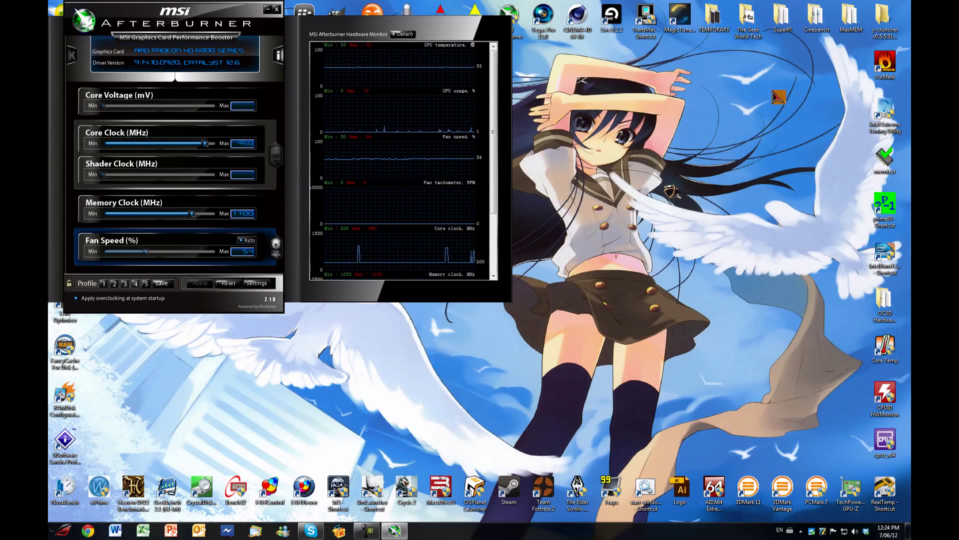
pyautogui.click(875, 66)
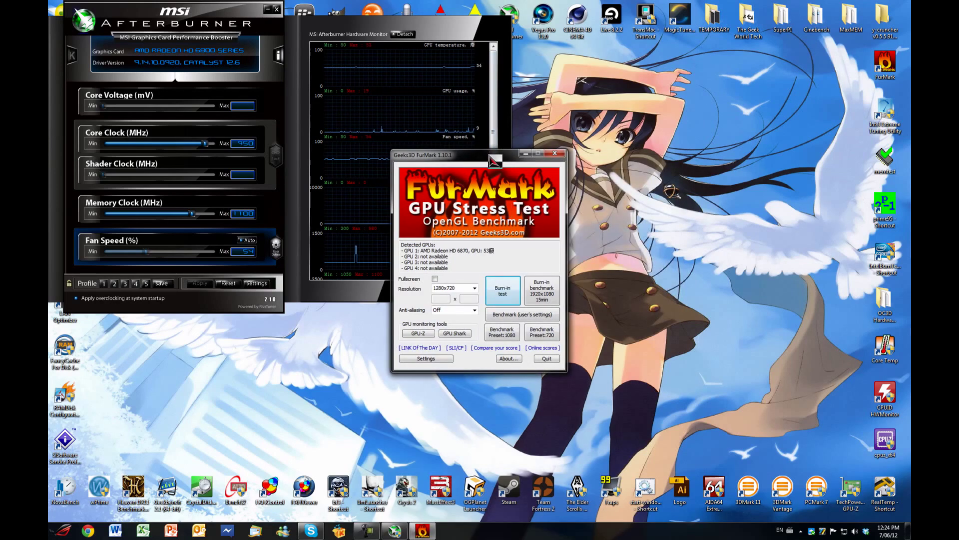
# Move FurMark aside and start its burn-in test, accepting the caution warning
pyautogui.moveTo(494, 160); pyautogui.dragTo(694, 183)
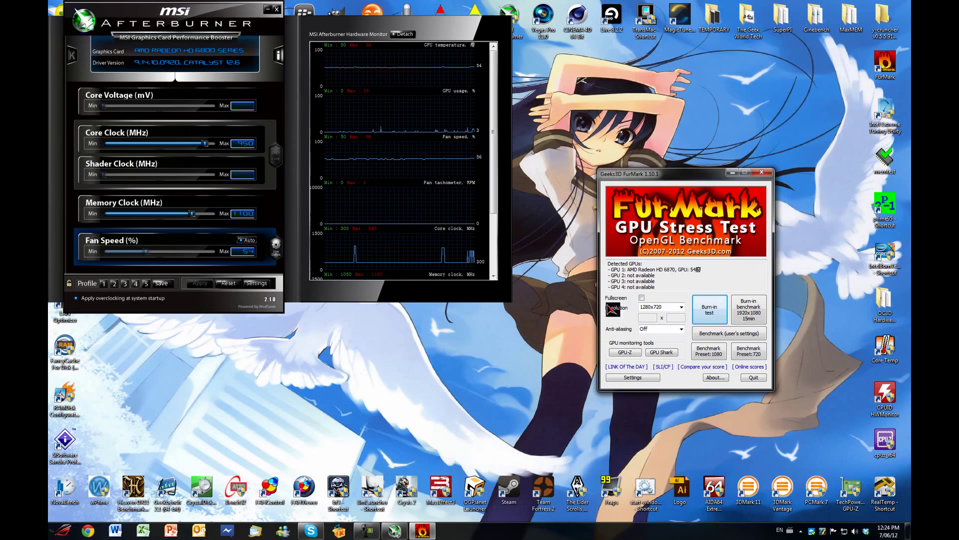
pyautogui.click(709, 309)
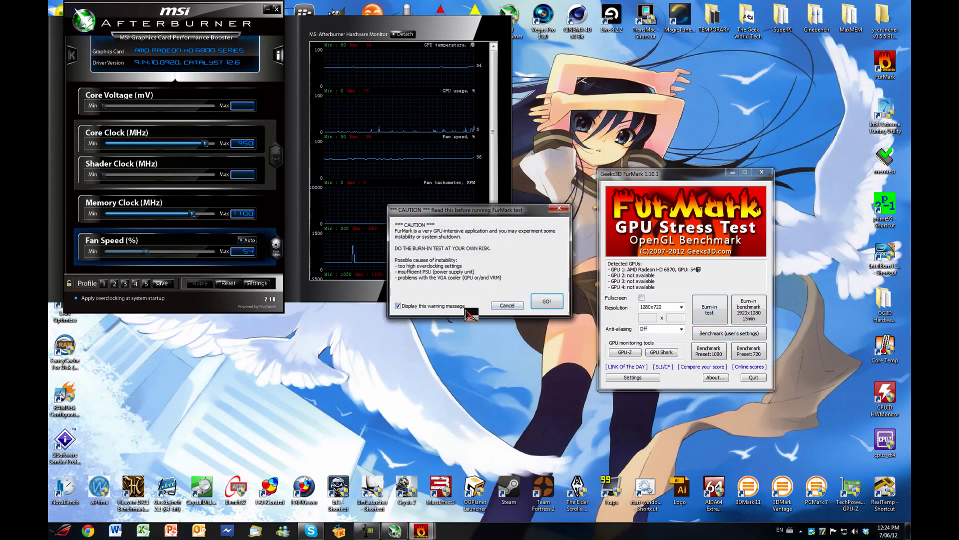
pyautogui.press('Return')
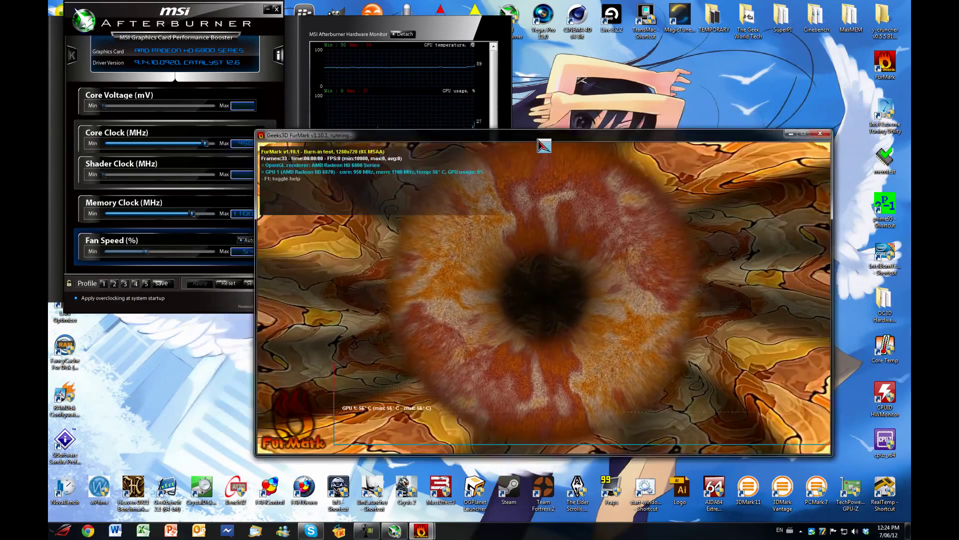
# Arrange the stress test and hardware monitor windows to watch the GPU reach 67°C
pyautogui.moveTo(543, 144); pyautogui.dragTo(612, 185)
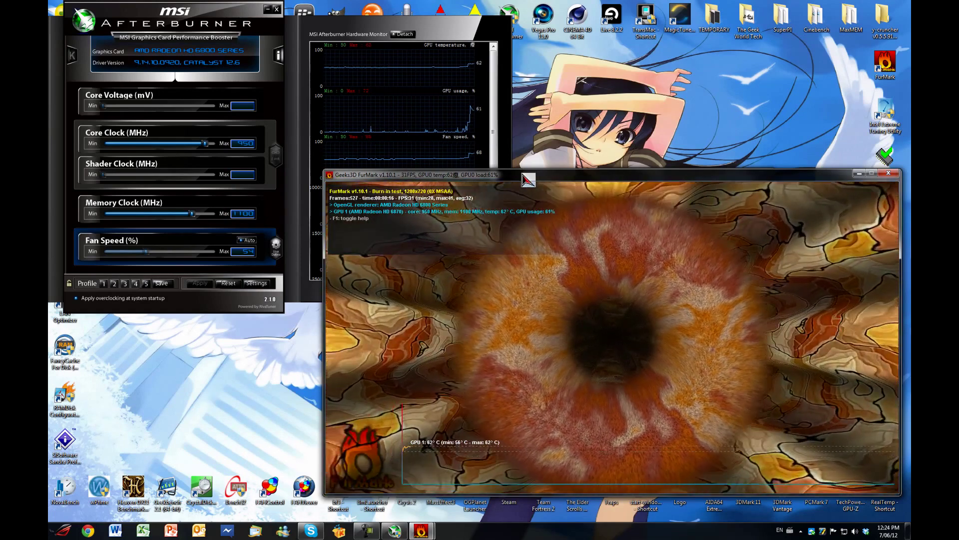
pyautogui.moveTo(528, 179); pyautogui.dragTo(522, 179)
pyautogui.click(226, 17)
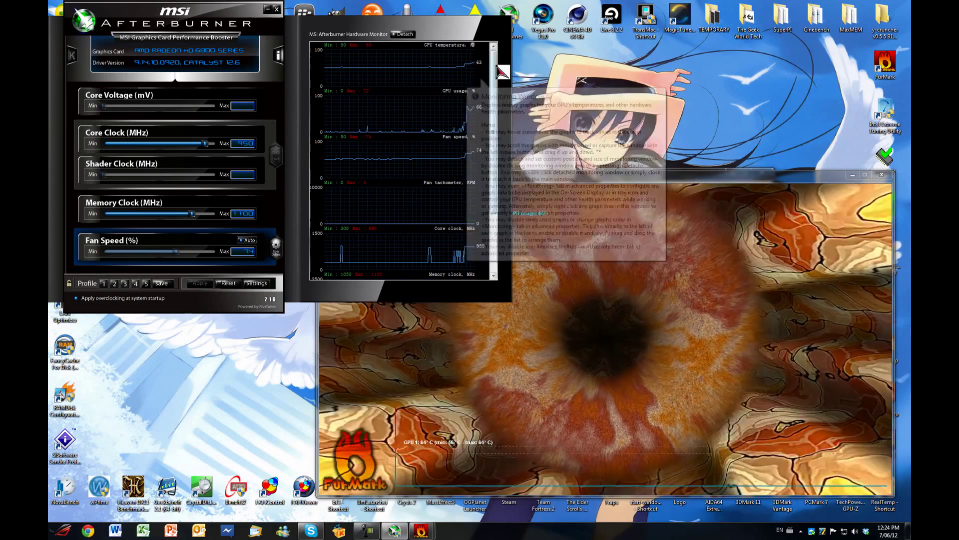
pyautogui.moveTo(496, 67)
pyautogui.mouseDown()
pyautogui.moveTo(498, 118)
pyautogui.moveTo(496, 55)
pyautogui.moveTo(479, 65)
pyautogui.mouseUp()
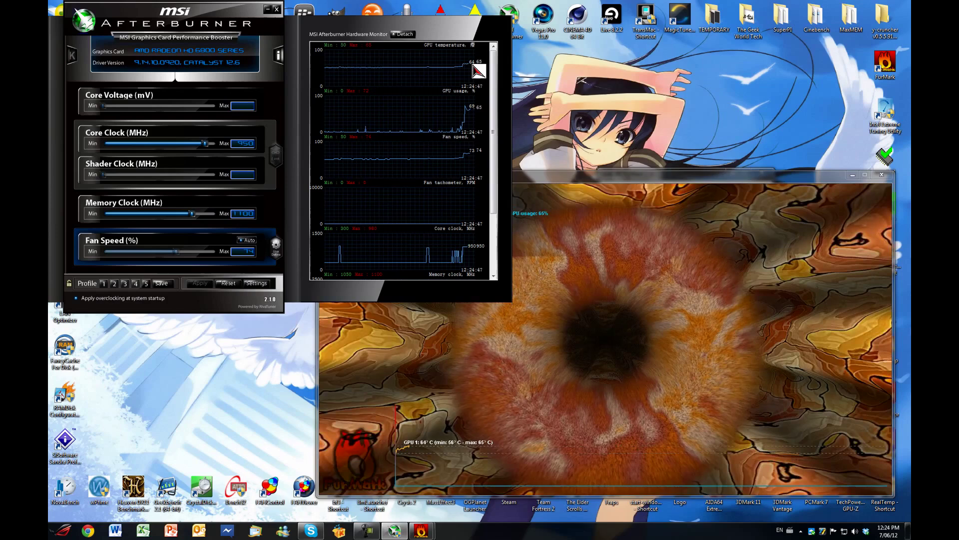
pyautogui.click(628, 180)
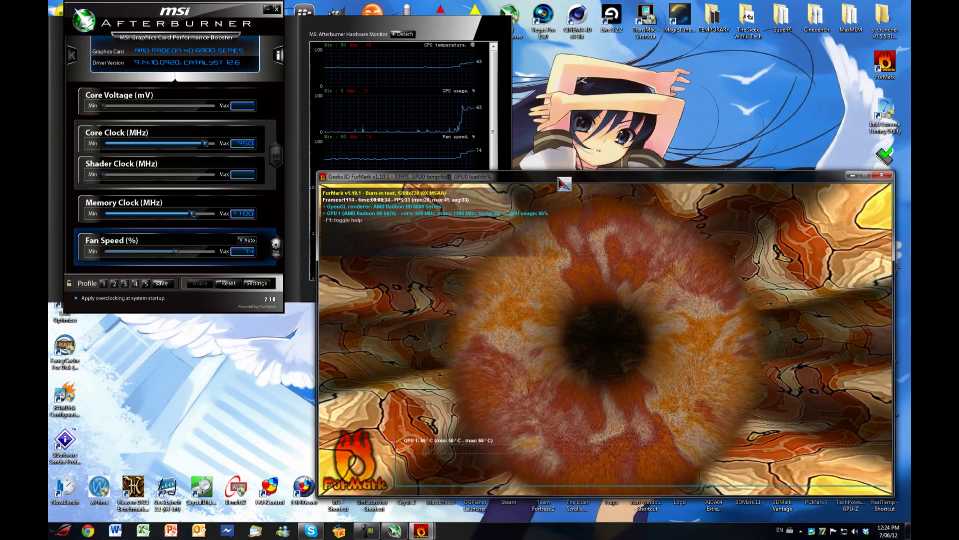
pyautogui.moveTo(563, 184); pyautogui.dragTo(546, 188)
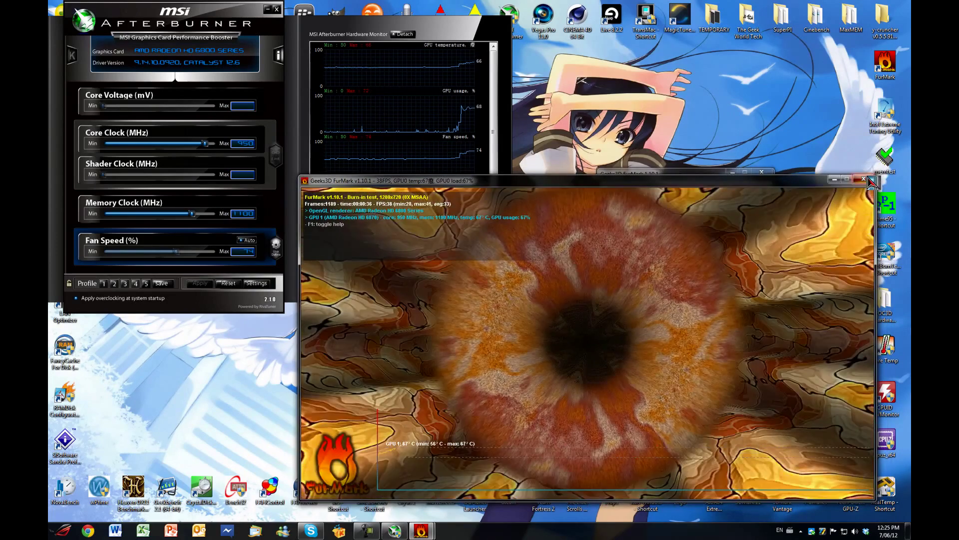
# Close the burn-in test and enter 960 MHz core and 1110 MHz memory clocks
pyautogui.click(868, 180)
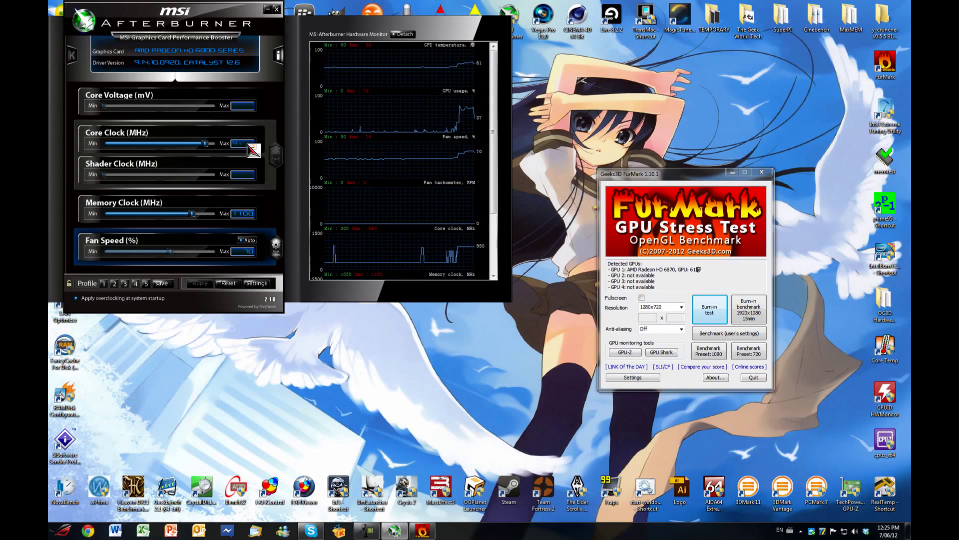
pyautogui.write('960')
pyautogui.press('Return')
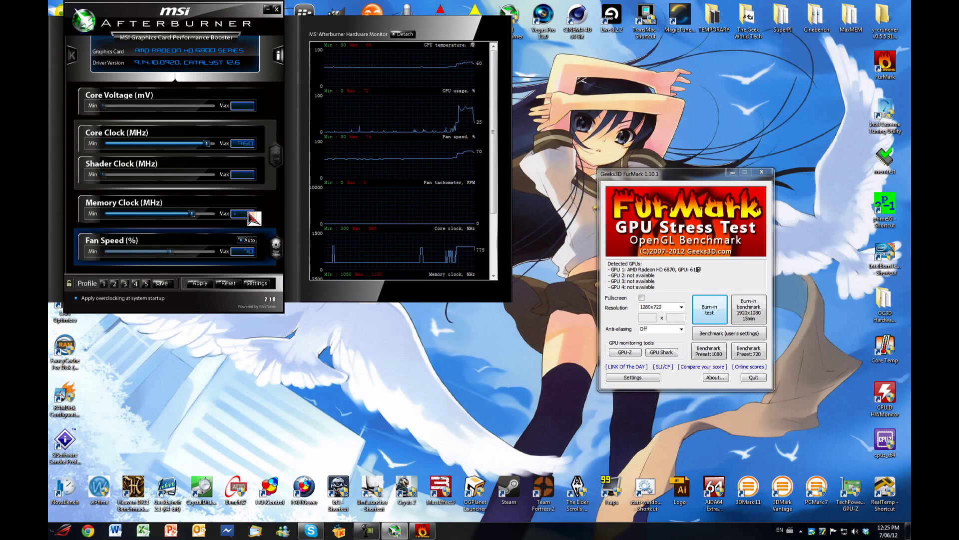
pyautogui.click(248, 212)
pyautogui.write('1110')
pyautogui.press('Return')
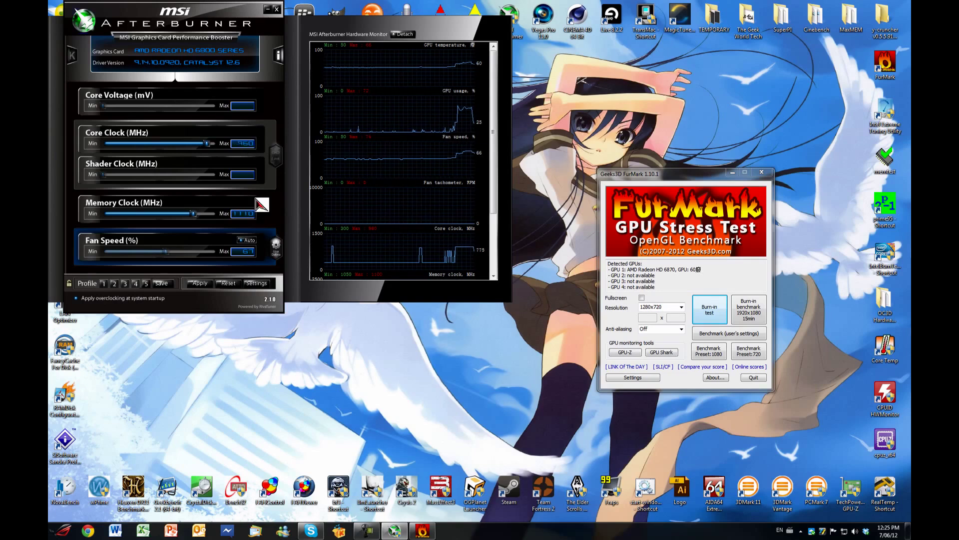
# Apply the 960/1110 MHz clocks, run a second burn-in peaking near 68°C, then stop it
pyautogui.click(203, 283)
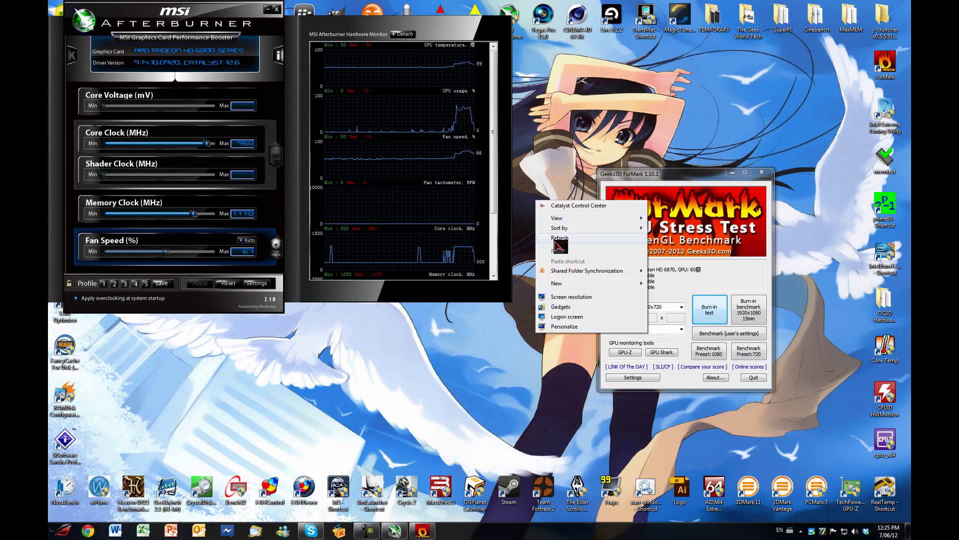
pyautogui.click(556, 239)
pyautogui.click(700, 323)
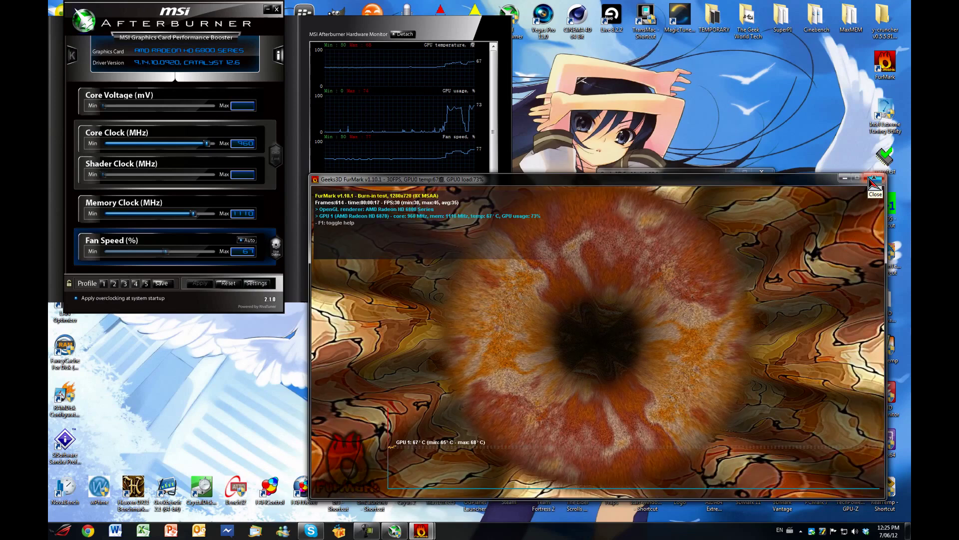
pyautogui.click(874, 179)
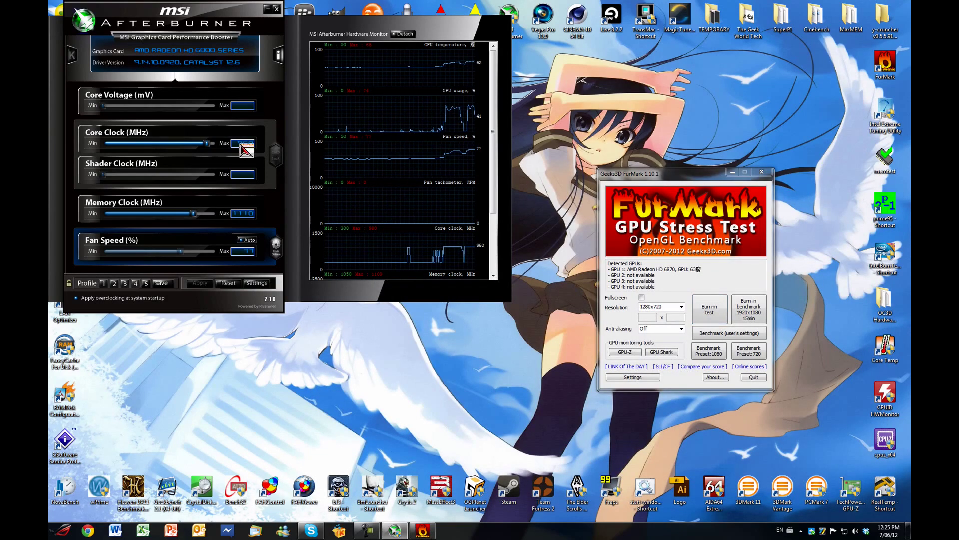
# Nudge the Afterburner window back into place and close FurMark
pyautogui.moveTo(214, 19); pyautogui.dragTo(220, 28)
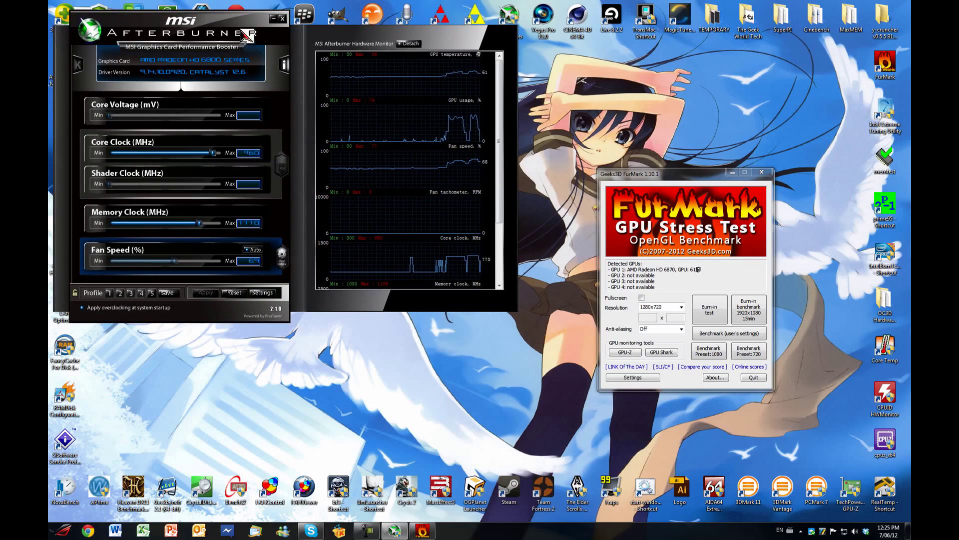
pyautogui.moveTo(245, 36)
pyautogui.mouseDown()
pyautogui.moveTo(256, 40)
pyautogui.moveTo(251, 33)
pyautogui.mouseUp()
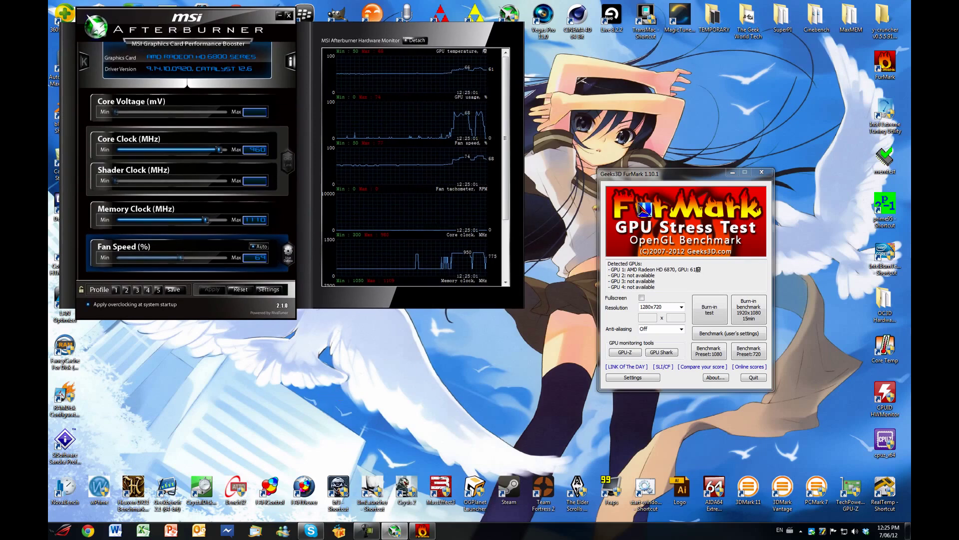
pyautogui.click(762, 172)
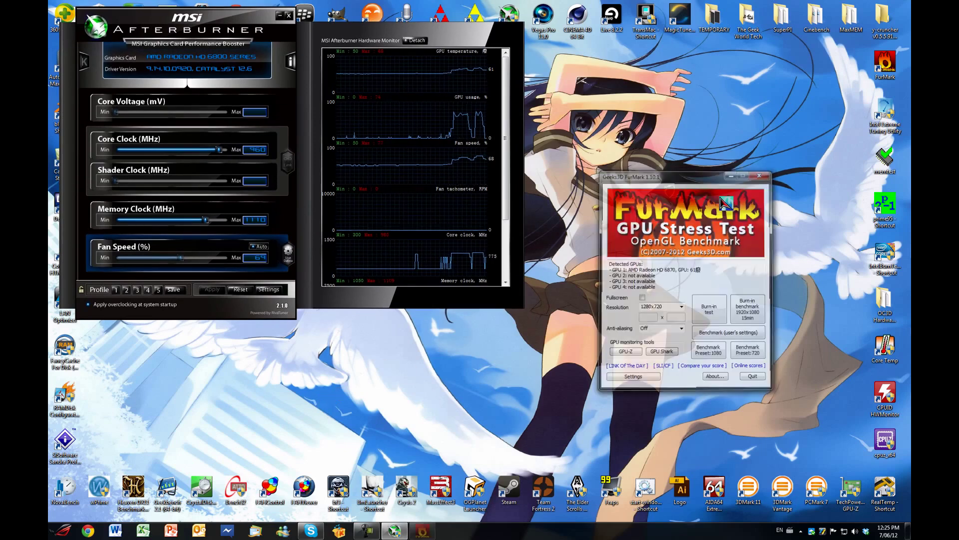
# Compare saved profiles and apply profile 3: 980 MHz core, 1200 MHz memory, 67% fan
pyautogui.click(159, 290)
pyautogui.click(137, 290)
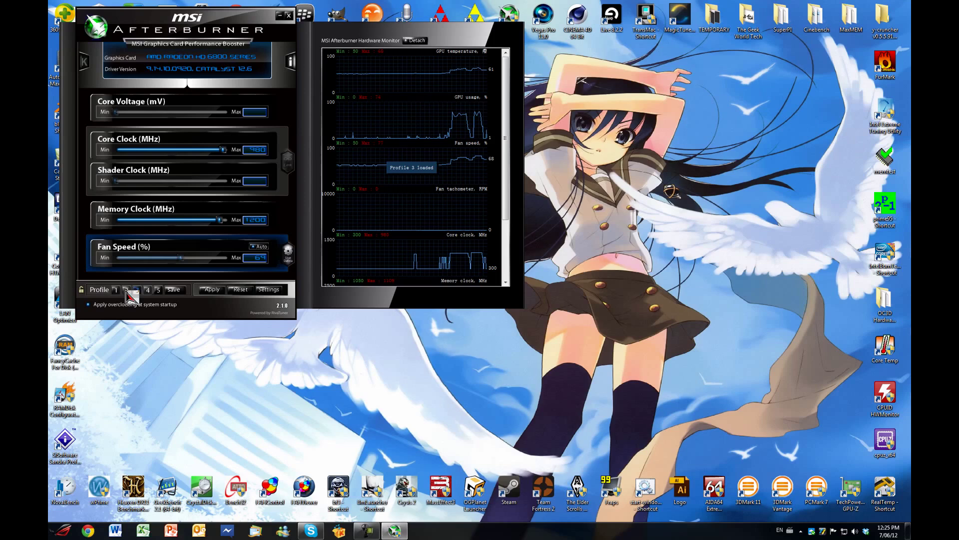
pyautogui.click(125, 290)
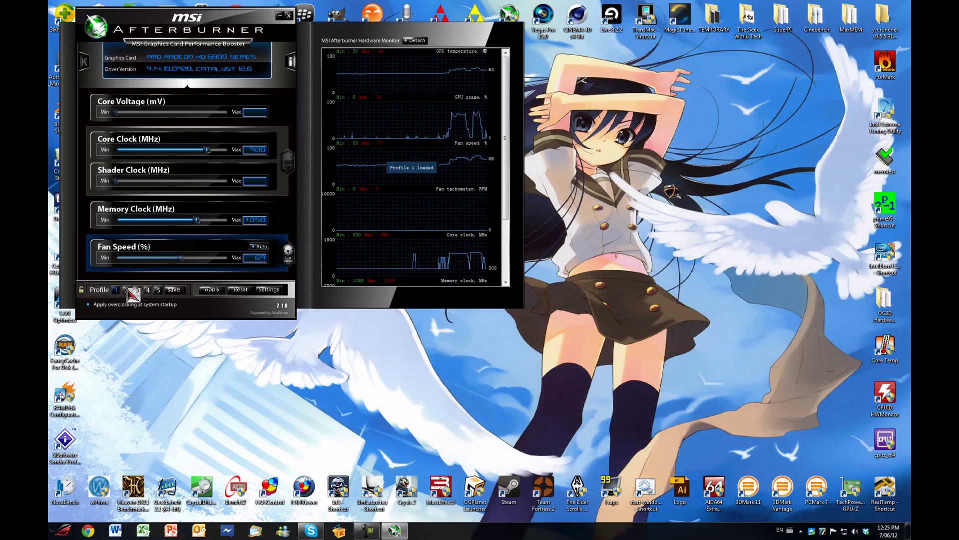
pyautogui.click(126, 290)
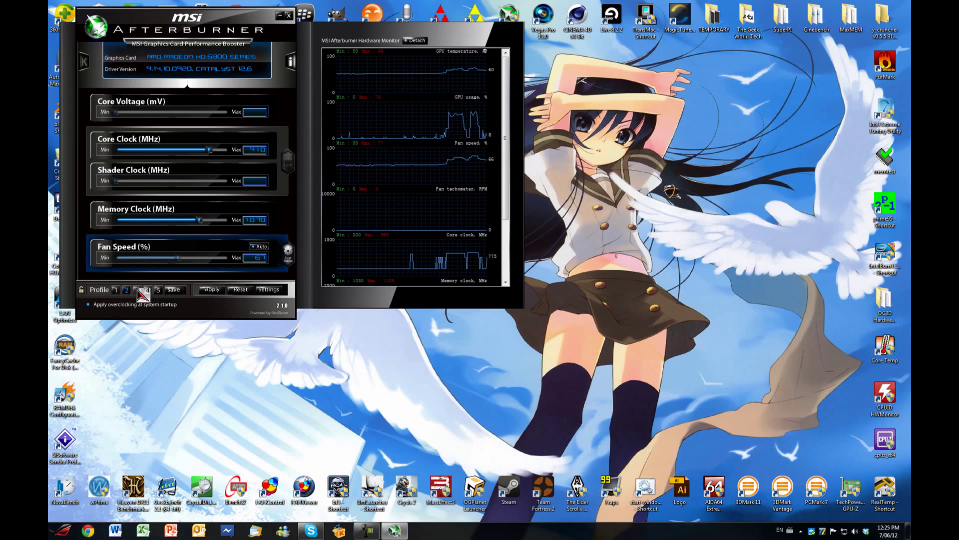
pyautogui.click(137, 291)
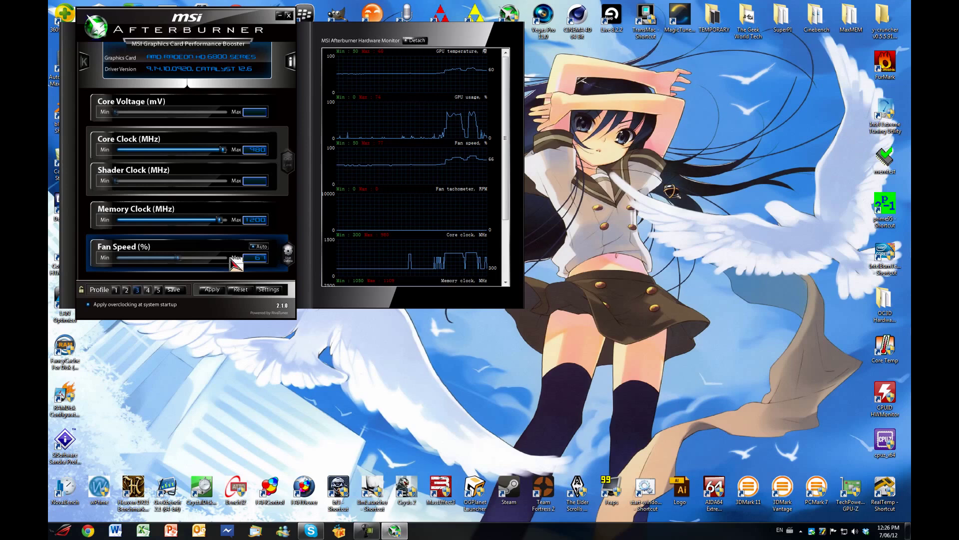
pyautogui.click(209, 291)
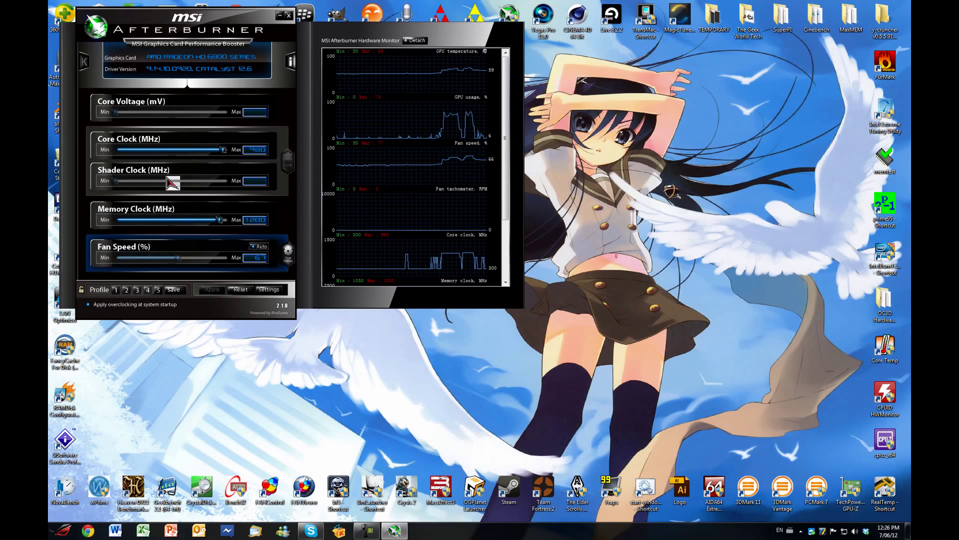
# Run the Heaven DX11 benchmark, then quit it, skip the credits, and close its launcher
pyautogui.doubleClick(134, 486)
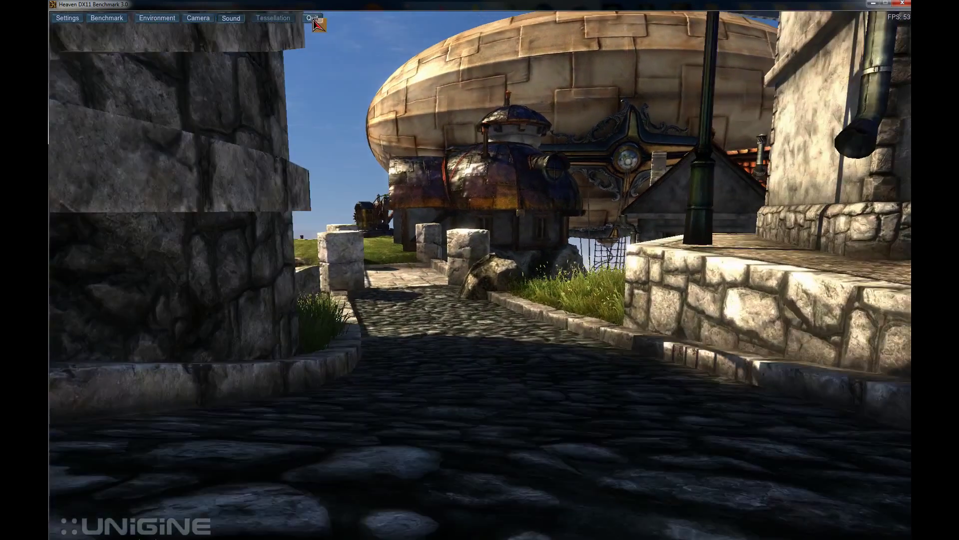
pyautogui.click(312, 18)
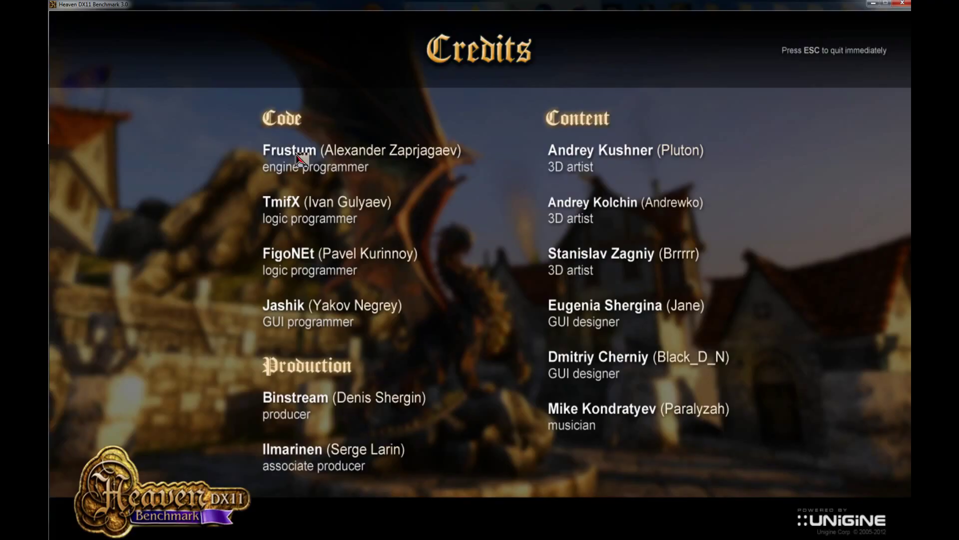
pyautogui.press('Escape')
pyautogui.click(639, 139)
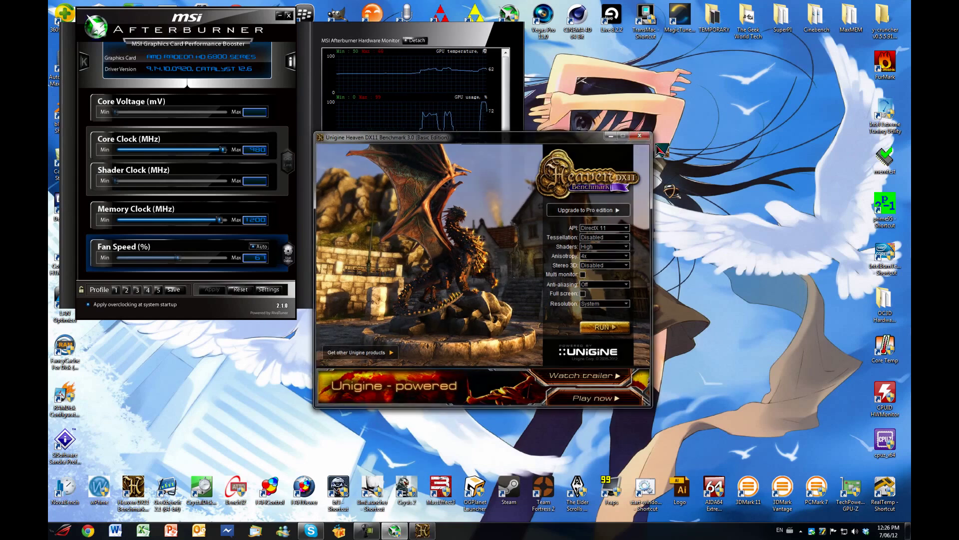
pyautogui.rightClick(656, 153)
# Refresh the desktop several times and select a run of bottom-row icons
pyautogui.click(679, 181)
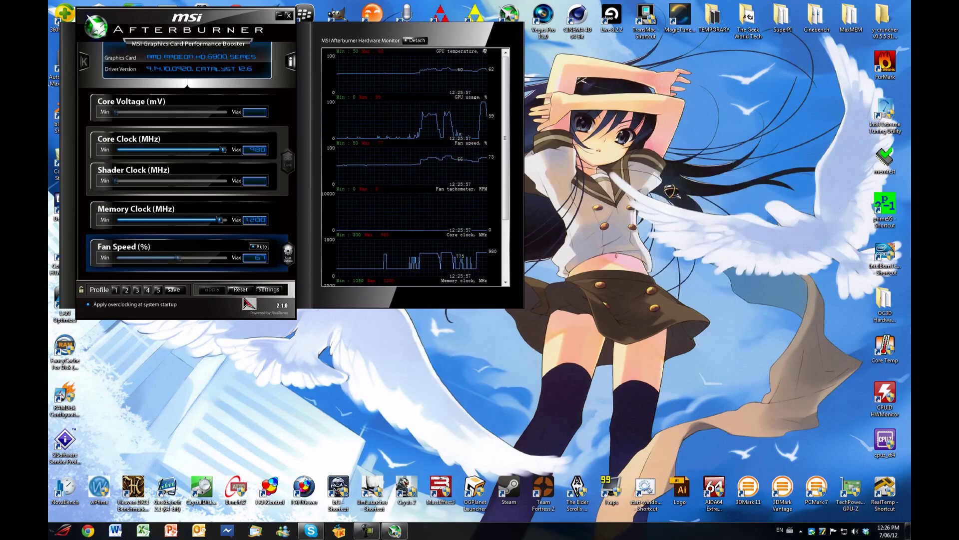
pyautogui.rightClick(306, 366)
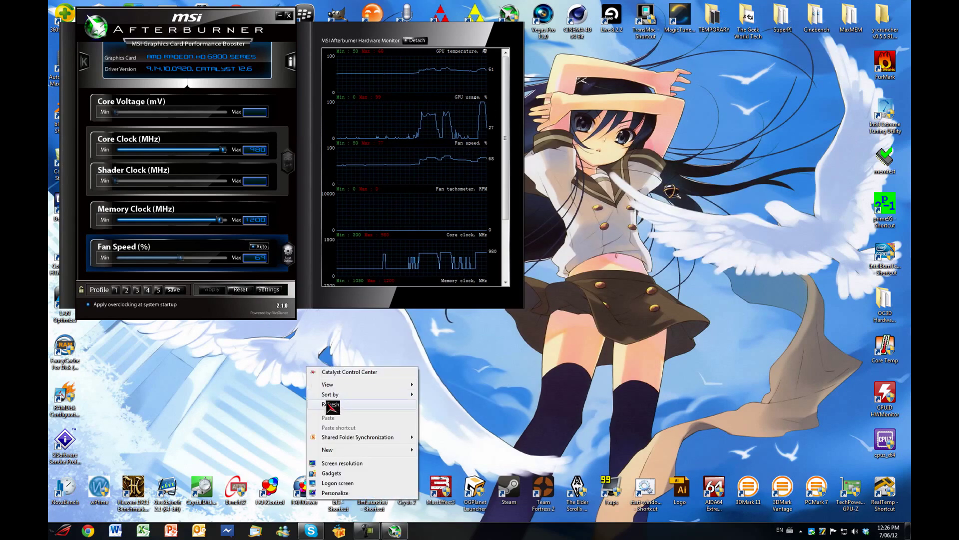
pyautogui.click(329, 404)
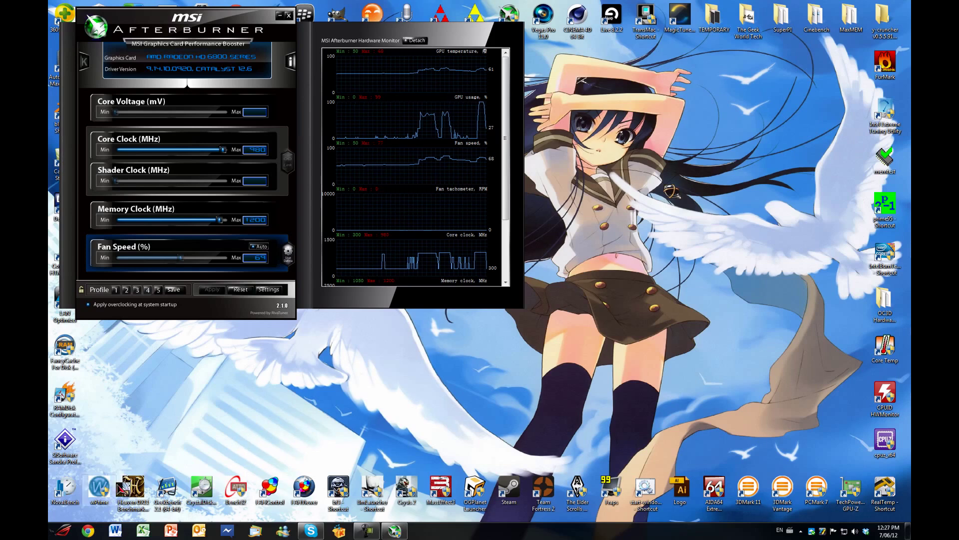
pyautogui.moveTo(345, 447); pyautogui.dragTo(594, 515)
pyautogui.rightClick(584, 272)
pyautogui.rightClick(585, 303)
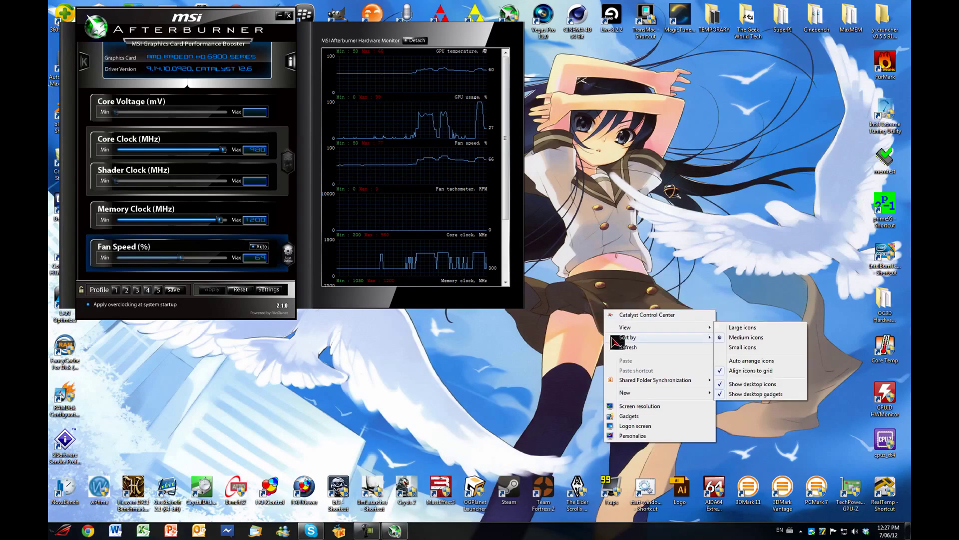
pyautogui.click(625, 350)
# Center the Afterburner window and open its properties showing Radeon HD 6800 as master GPU
pyautogui.moveTo(248, 32); pyautogui.dragTo(297, 95)
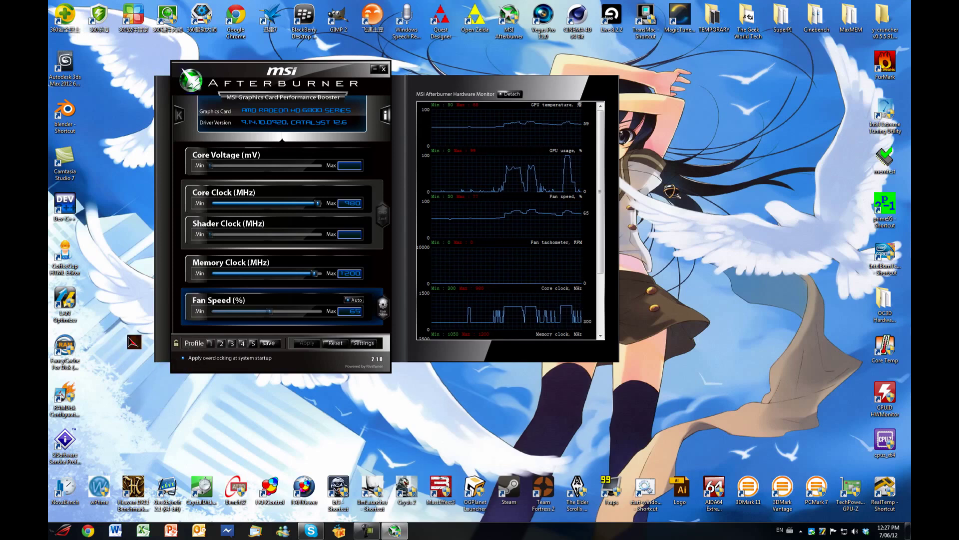
pyautogui.rightClick(130, 298)
pyautogui.click(134, 337)
pyautogui.rightClick(118, 314)
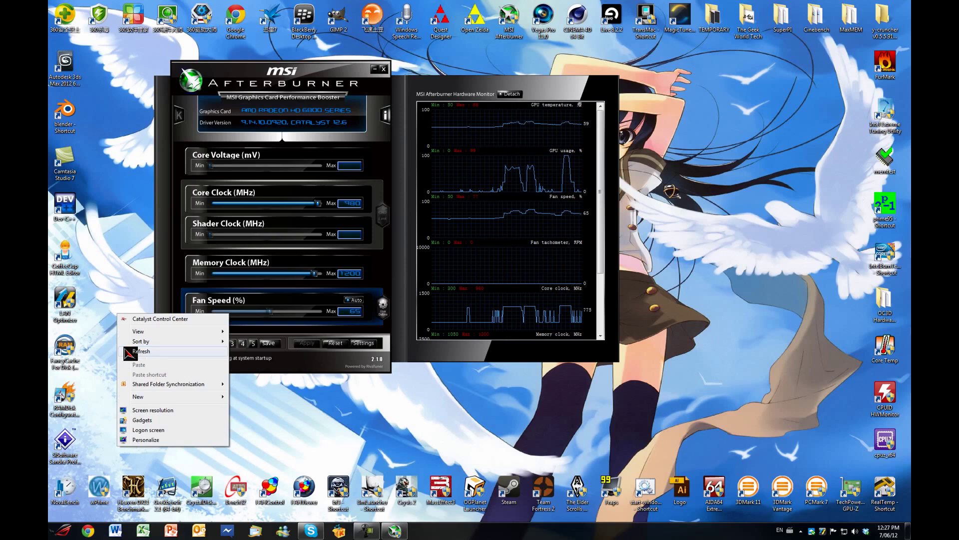
pyautogui.click(126, 350)
pyautogui.moveTo(300, 74); pyautogui.dragTo(290, 83)
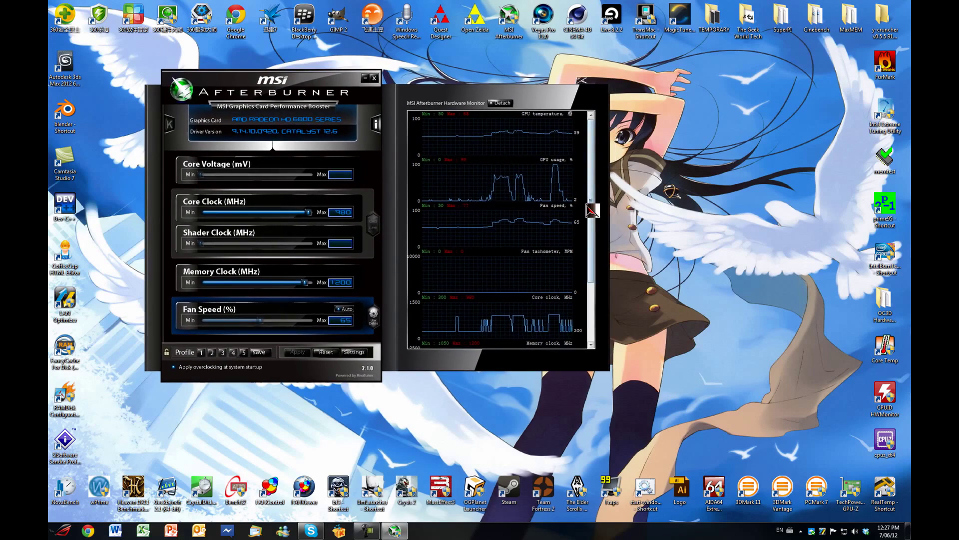
pyautogui.moveTo(597, 215); pyautogui.dragTo(599, 183)
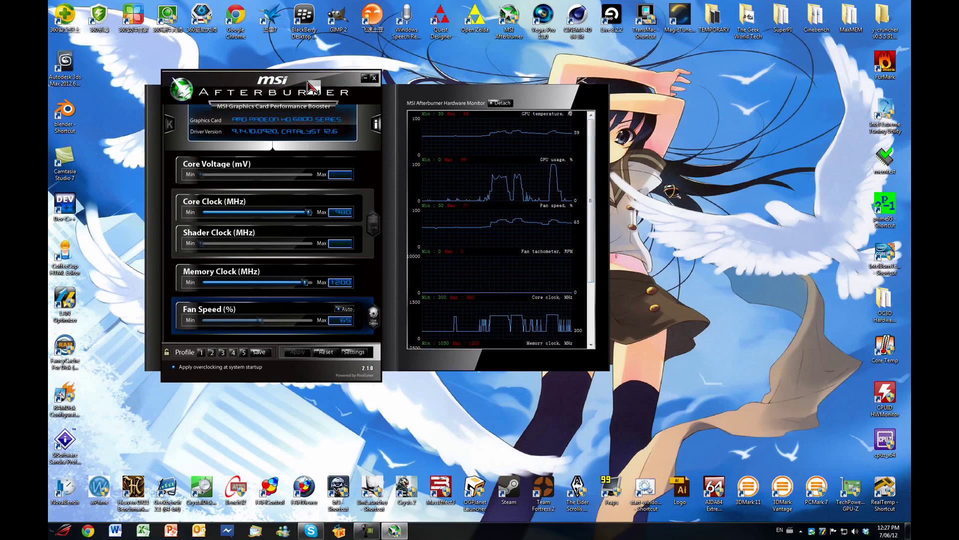
pyautogui.moveTo(308, 86); pyautogui.dragTo(306, 81)
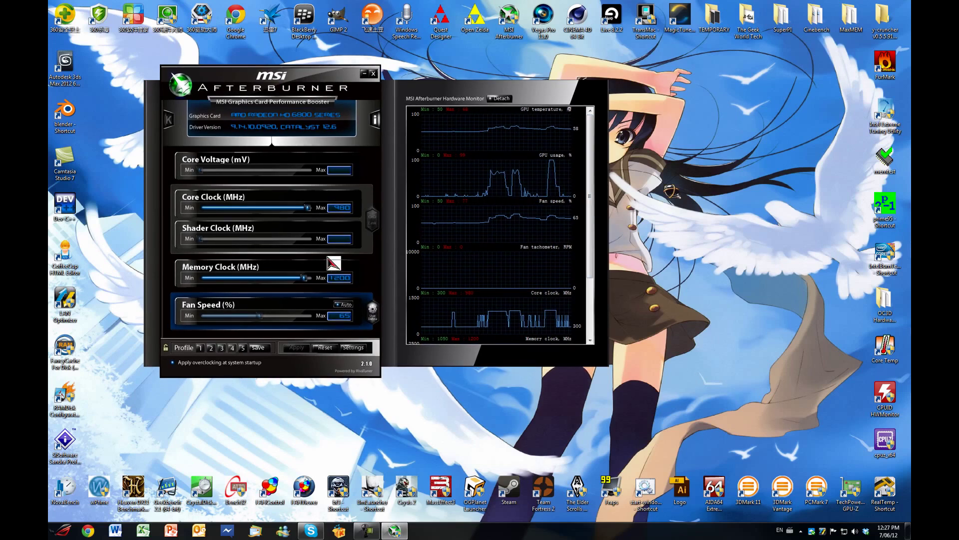
pyautogui.click(354, 348)
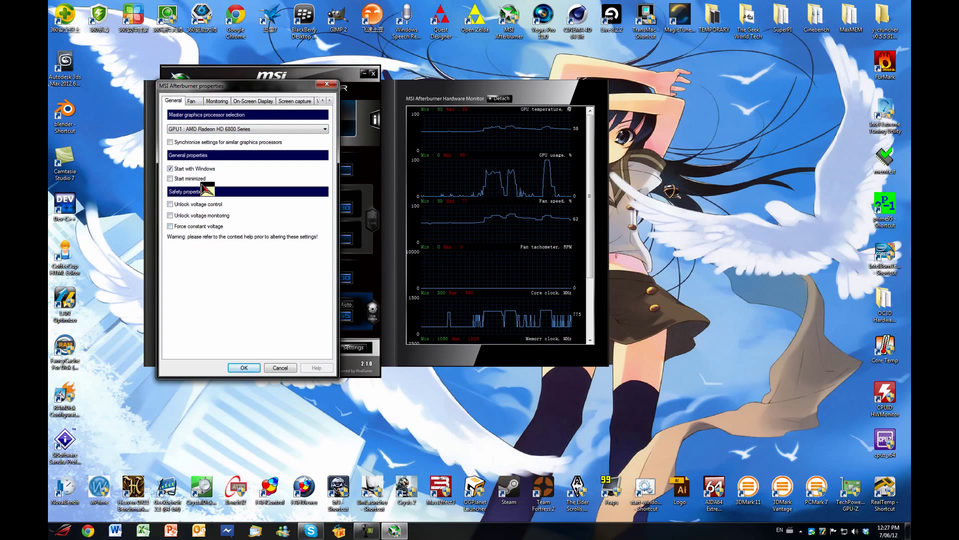
# Re-enable user-defined fan control and set curve points to 75°C/88% and 61°C/67%
pyautogui.click(192, 101)
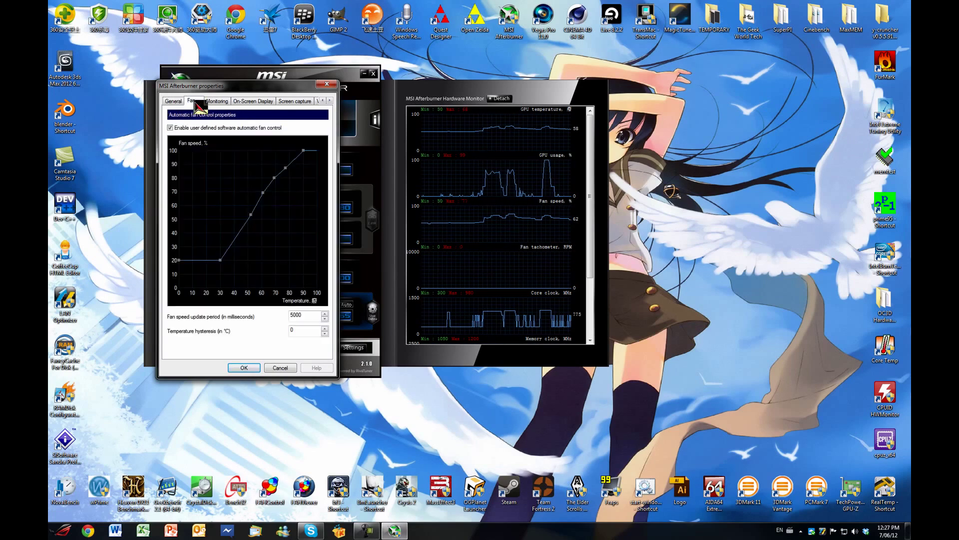
pyautogui.click(170, 128)
pyautogui.click(190, 128)
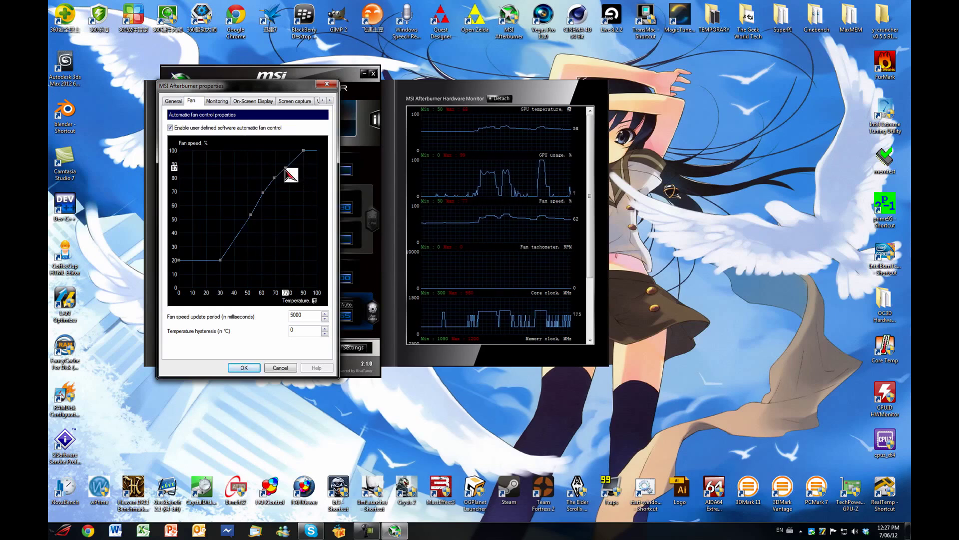
pyautogui.moveTo(286, 169); pyautogui.dragTo(284, 167)
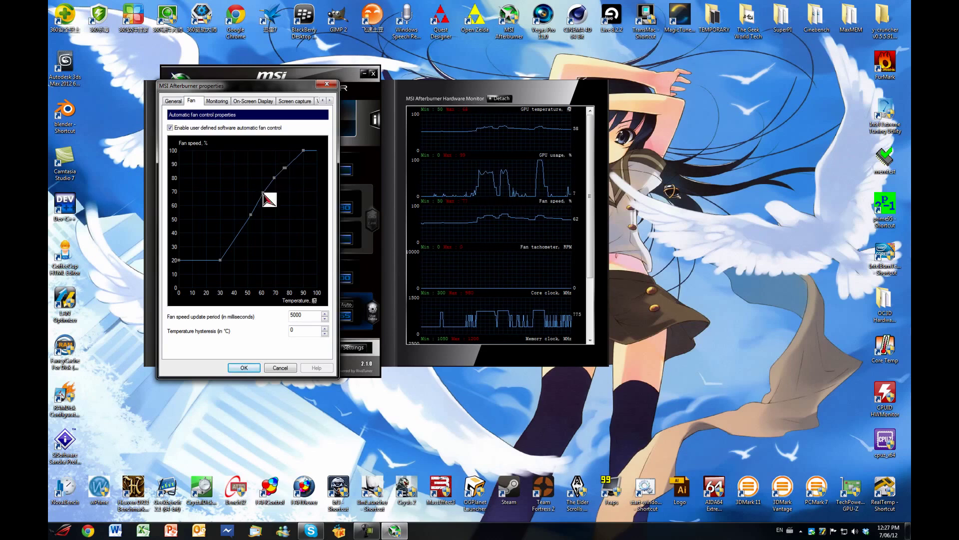
pyautogui.moveTo(263, 193); pyautogui.dragTo(264, 195)
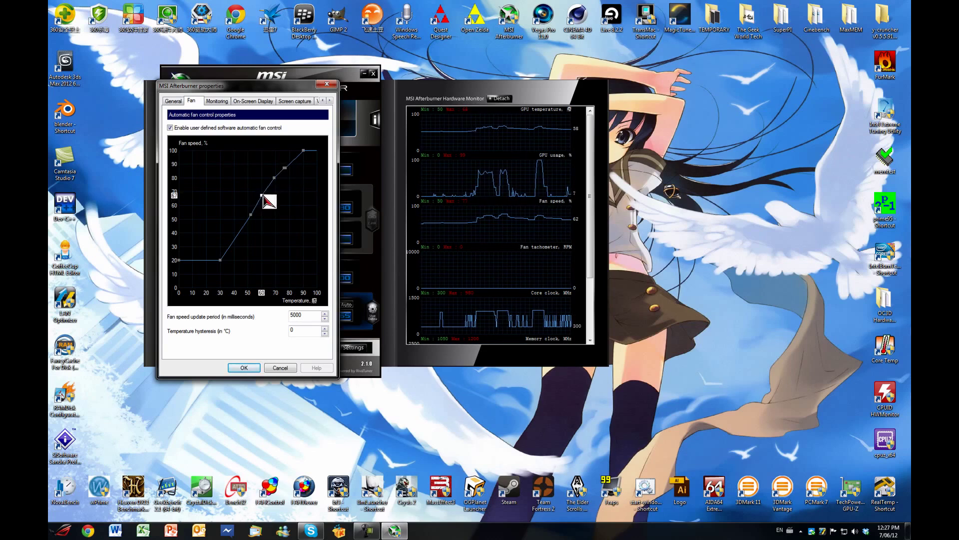
# Browse the monitoring, on-screen display, screen capture, user interface and video capture settings
pyautogui.click(218, 101)
pyautogui.click(256, 101)
pyautogui.click(295, 101)
pyautogui.click(330, 101)
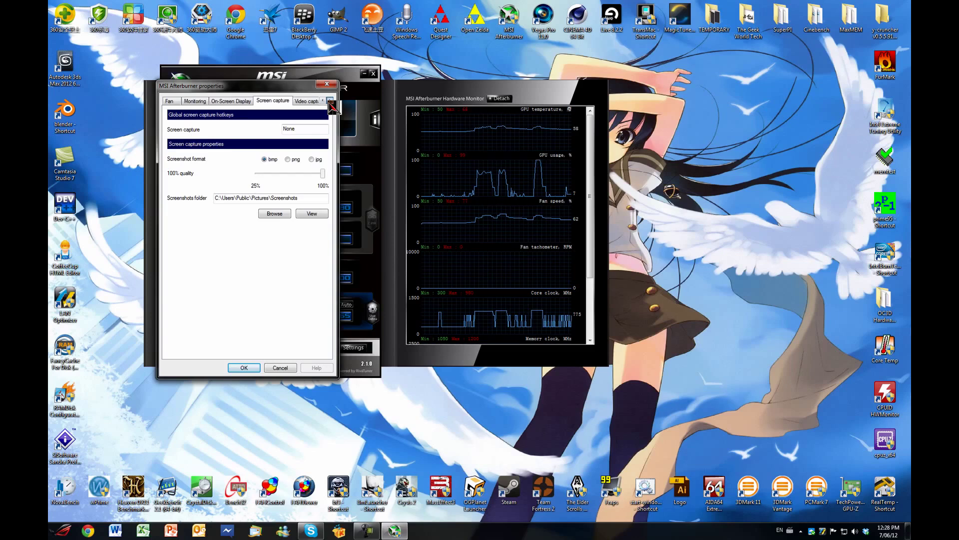
pyautogui.click(330, 101)
pyautogui.click(330, 101)
pyautogui.click(275, 101)
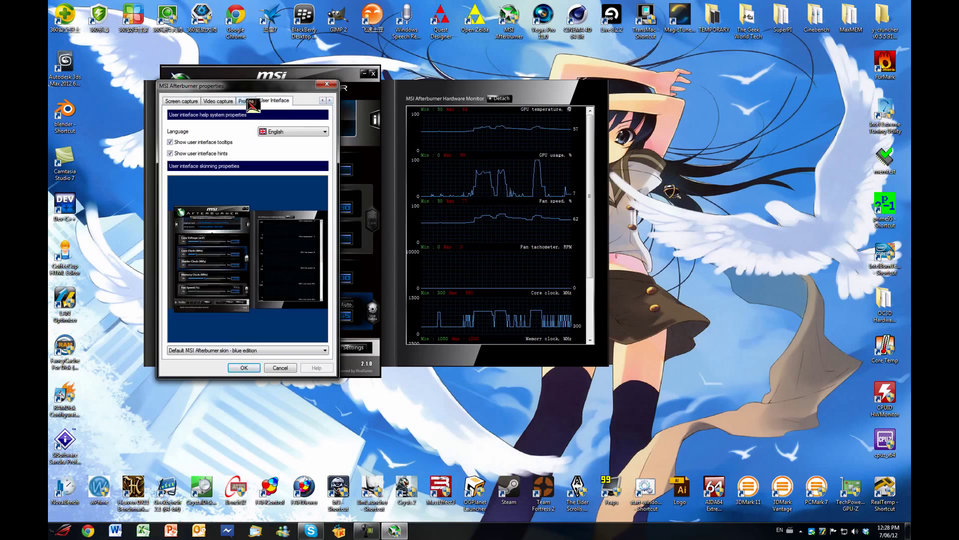
pyautogui.click(218, 101)
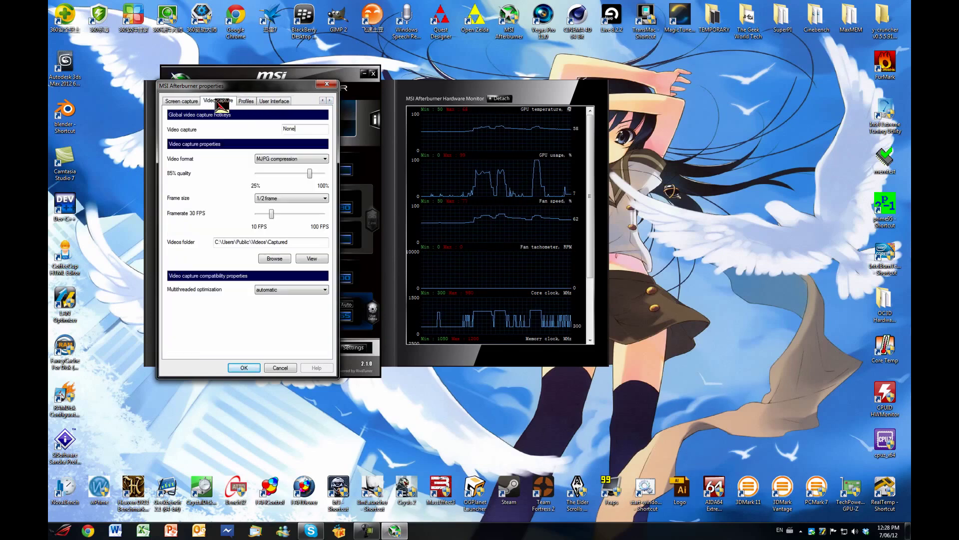
# Confirm the properties with OK, save the settings to profile slot 3, and close Afterburner
pyautogui.click(250, 367)
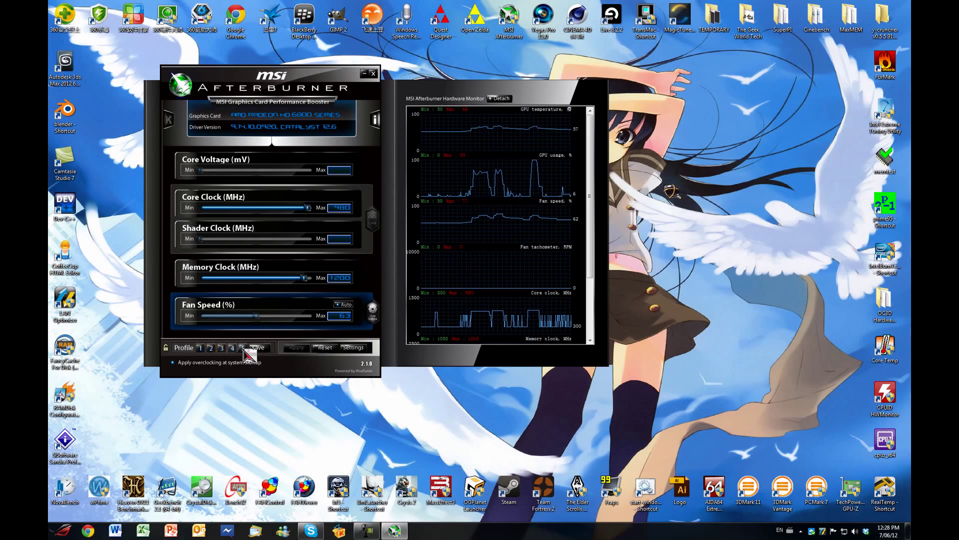
pyautogui.click(222, 348)
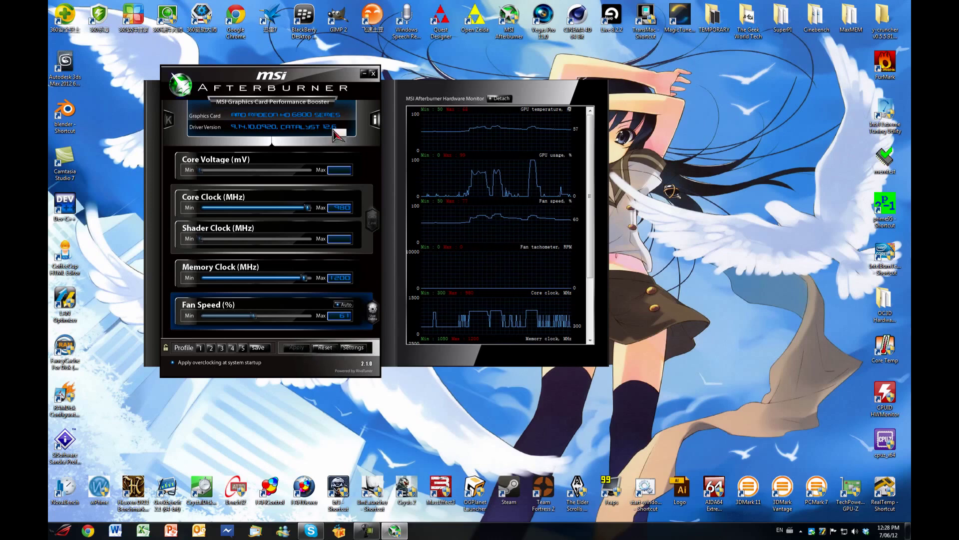
pyautogui.click(366, 75)
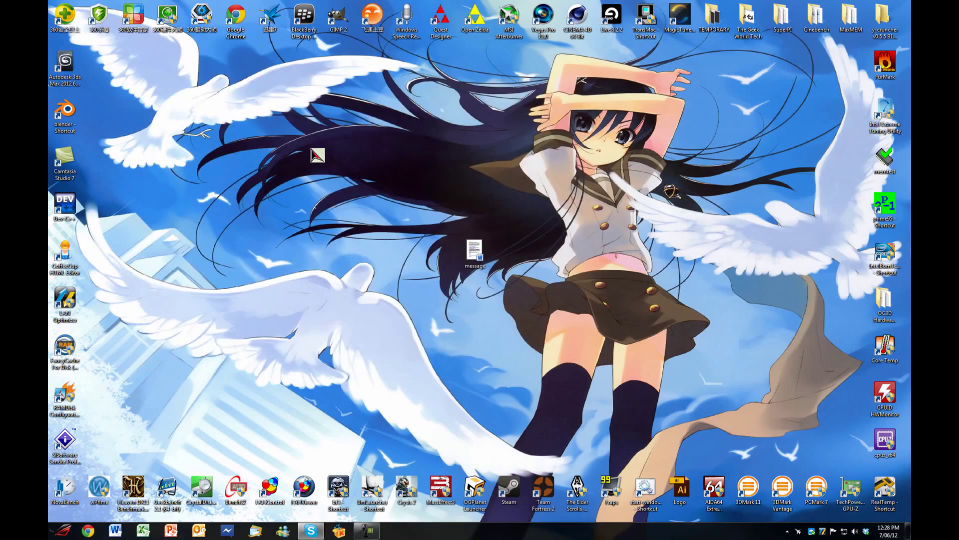